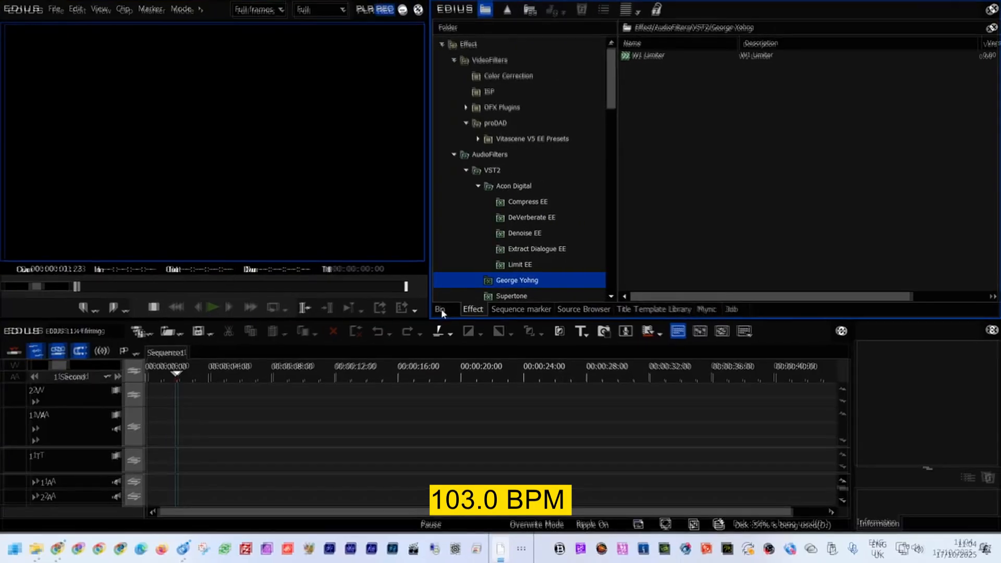
Import the 2025_10_05 tiger safari folder into the bin and open it
left_click(441, 309)
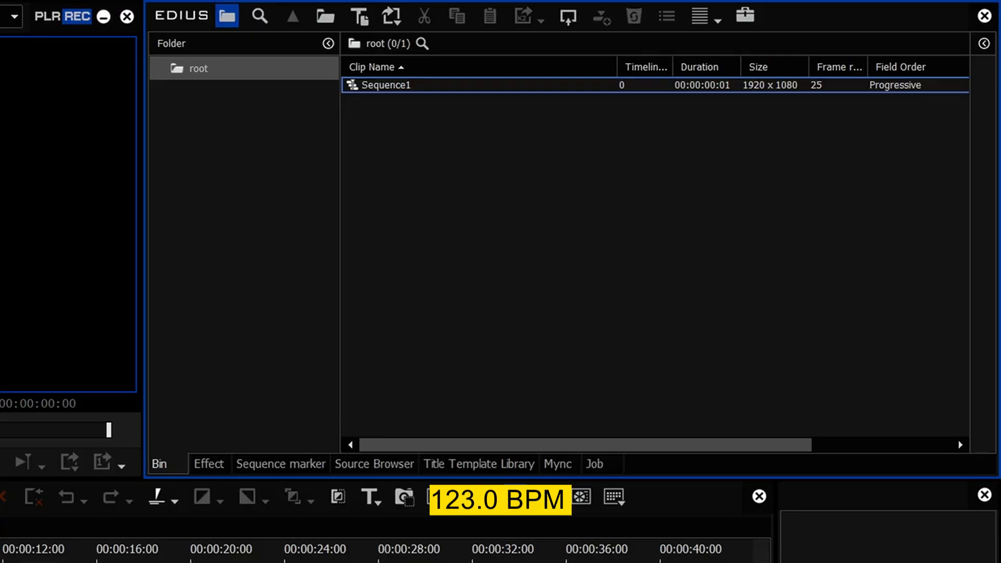
left_click_drag(0, 219, 242, 208)
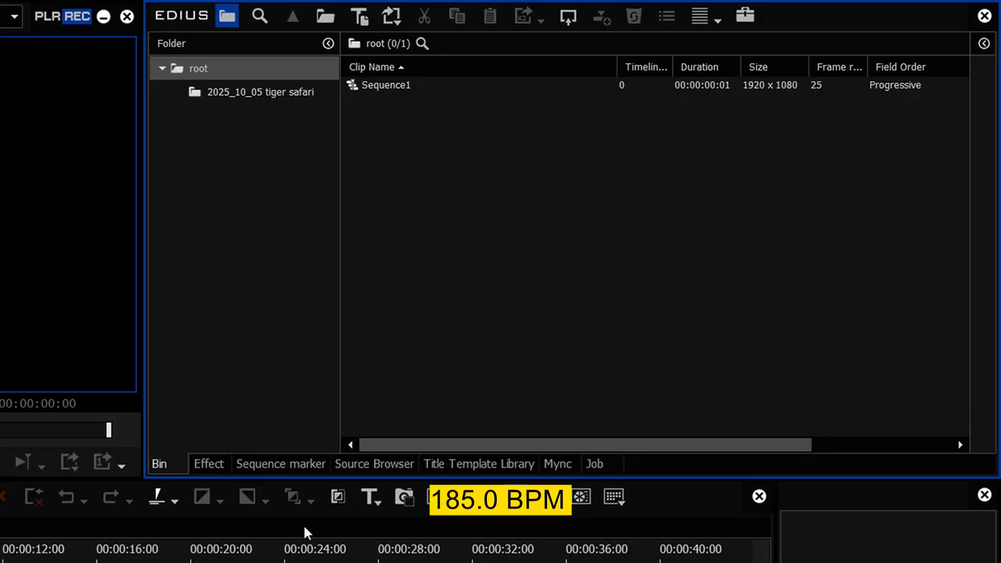
left_click(247, 95)
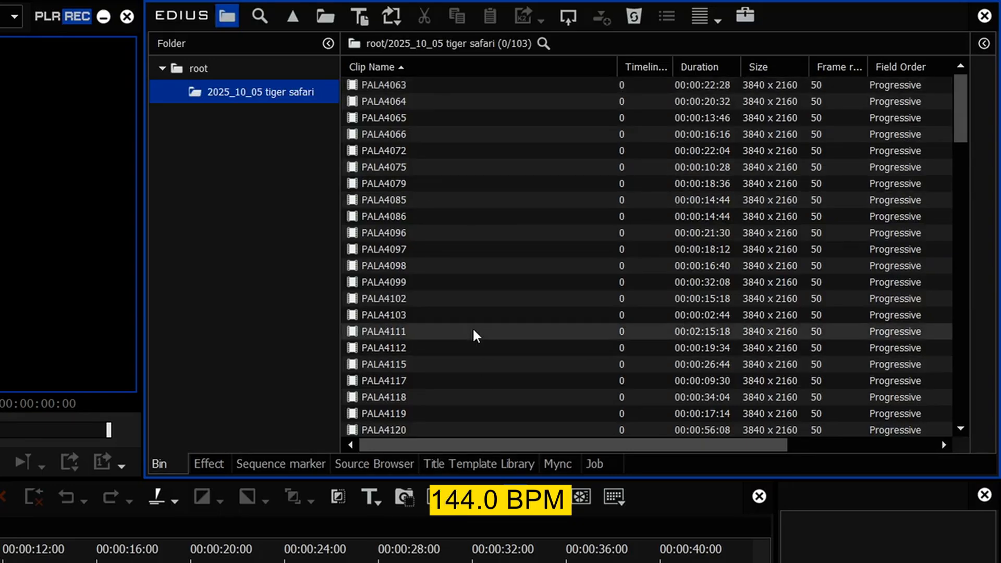
Show the clip properties and set the reel name of clips PALA4063 through PALA4119 to safari
left_click(983, 44)
left_click(366, 151)
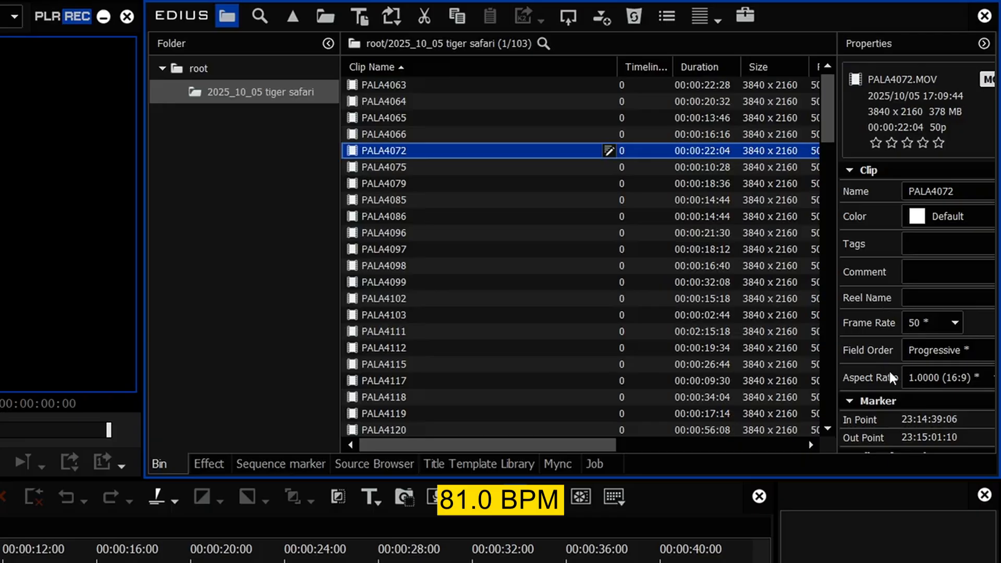
left_click(404, 87)
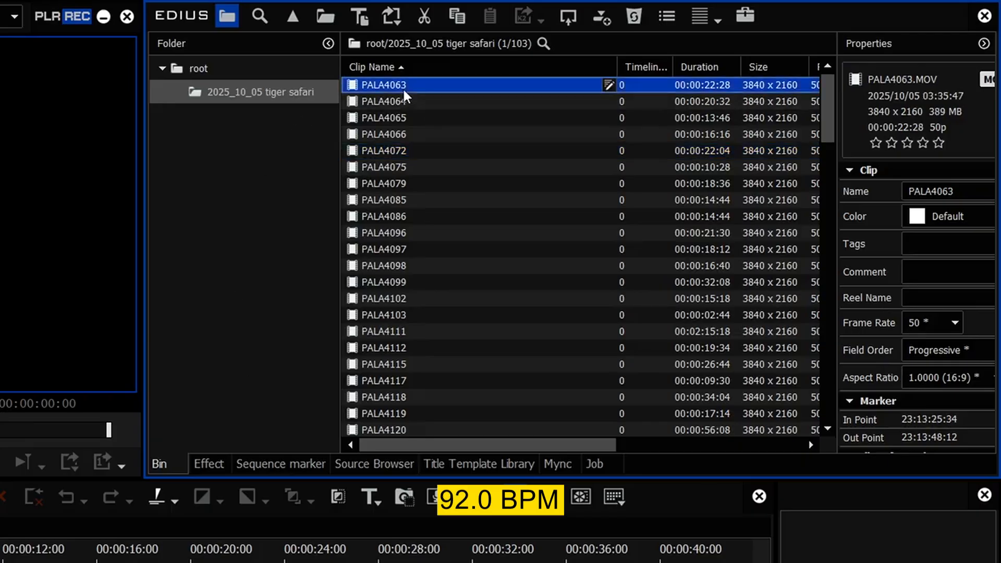
left_click(390, 413, "shift")
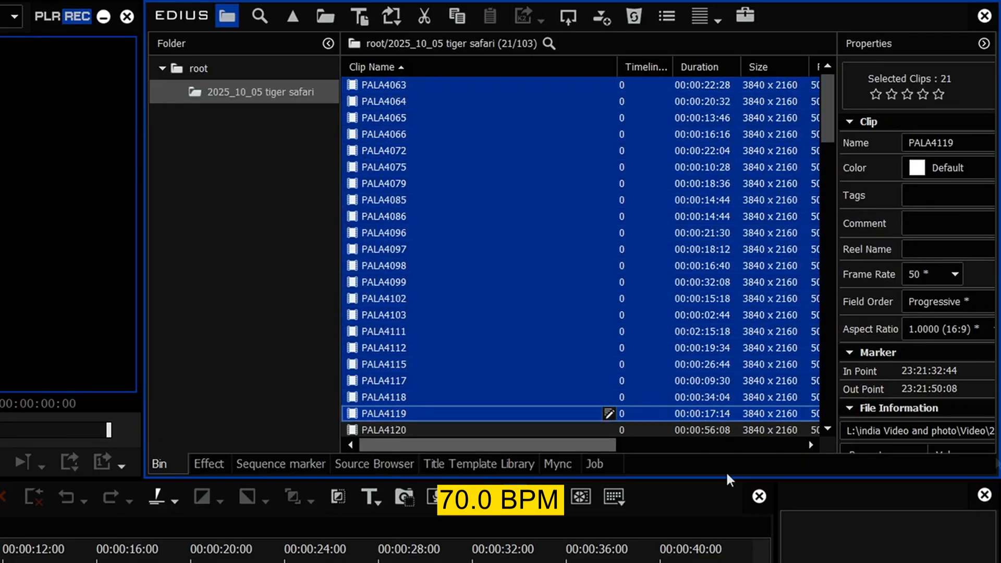
left_click(941, 249)
type("safr")
type("ari")
key("Tab")
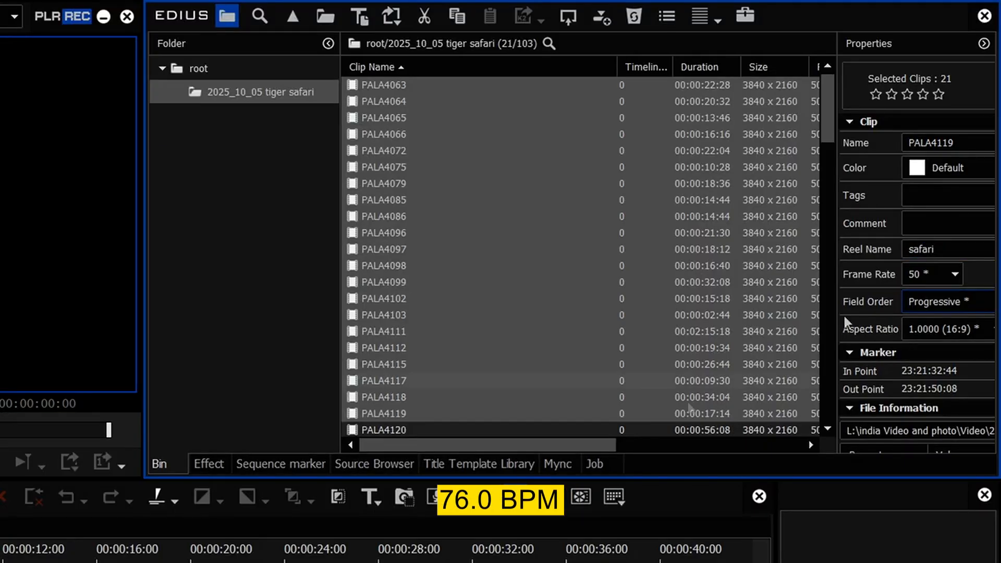
Add the Reel No. column to the bin's clip list
left_click_drag(583, 441, 779, 445)
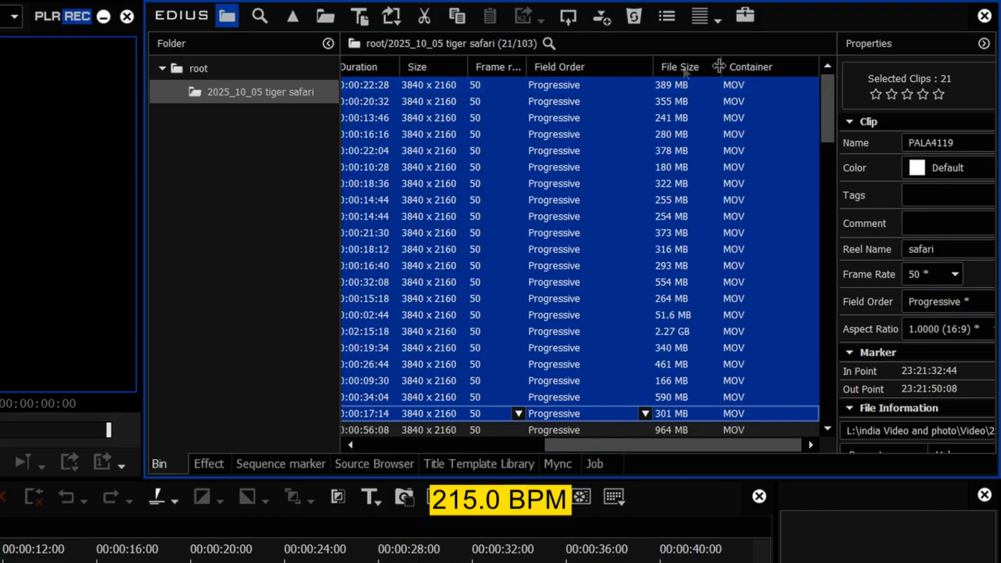
left_click_drag(577, 442, 408, 447)
left_click(356, 267)
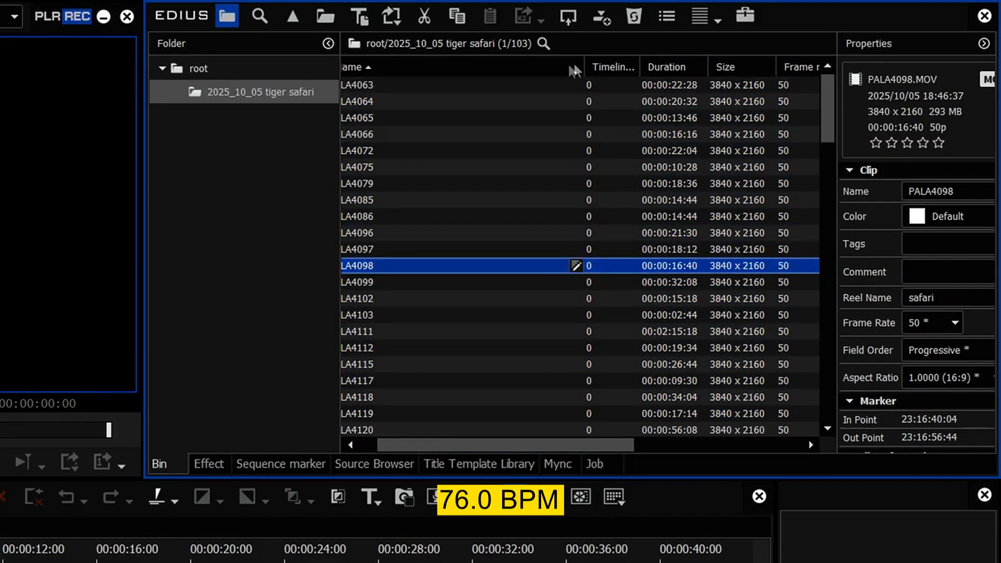
right_click(566, 67)
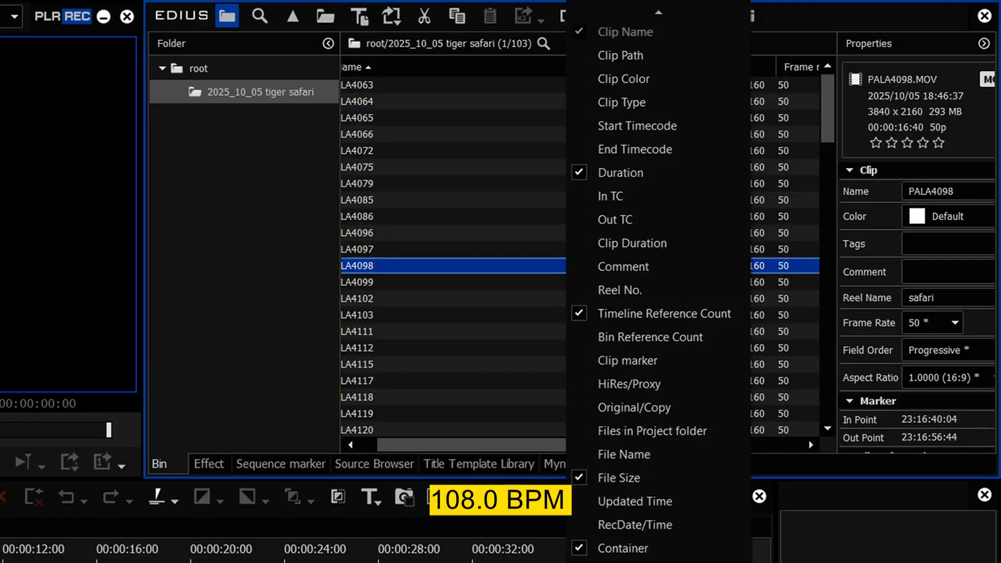
left_click(620, 291)
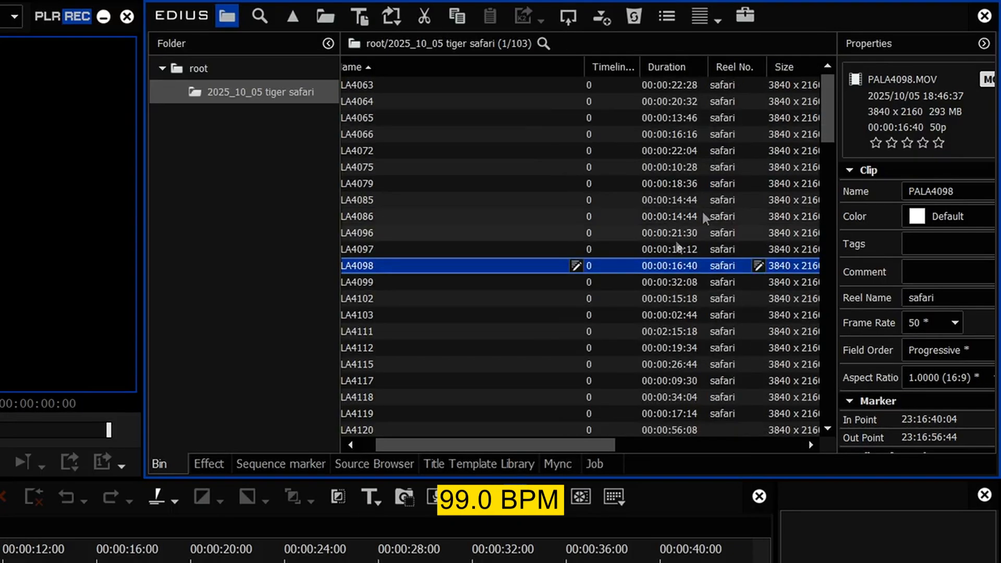
Narrow the Clip Name column and hide the clip properties pane
left_click_drag(613, 446, 472, 438)
left_click_drag(615, 63, 485, 72)
left_click(984, 44)
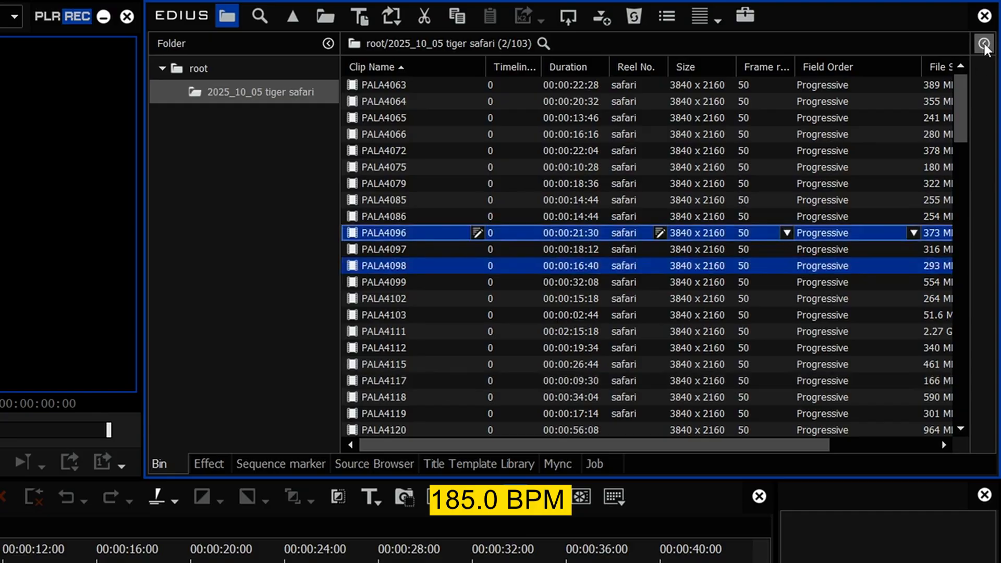
left_click(985, 44)
left_click(985, 44)
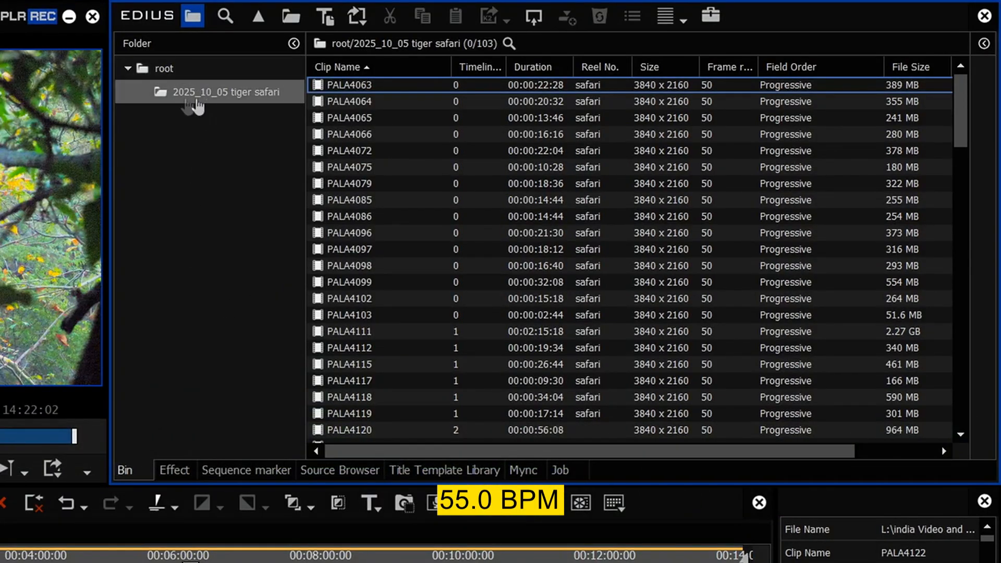
Search the bin from the root folder for clips of type Timeline sequence
left_click(170, 70)
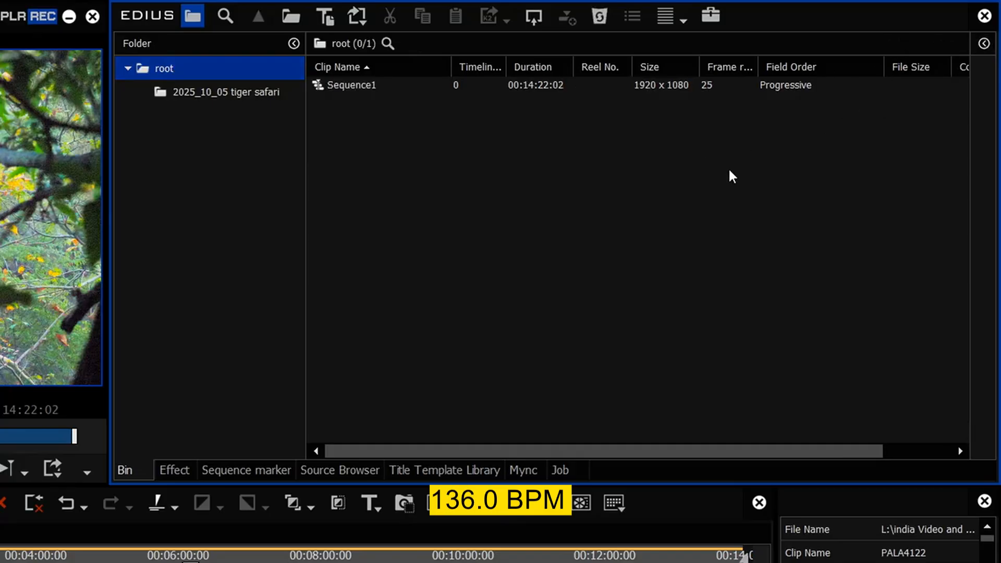
left_click(229, 15)
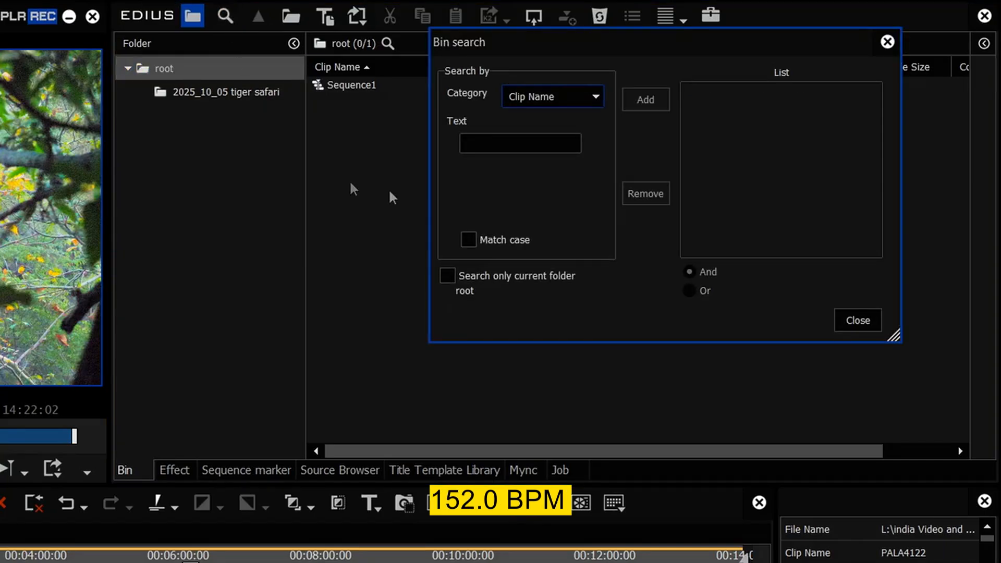
left_click(557, 96)
left_click(539, 166)
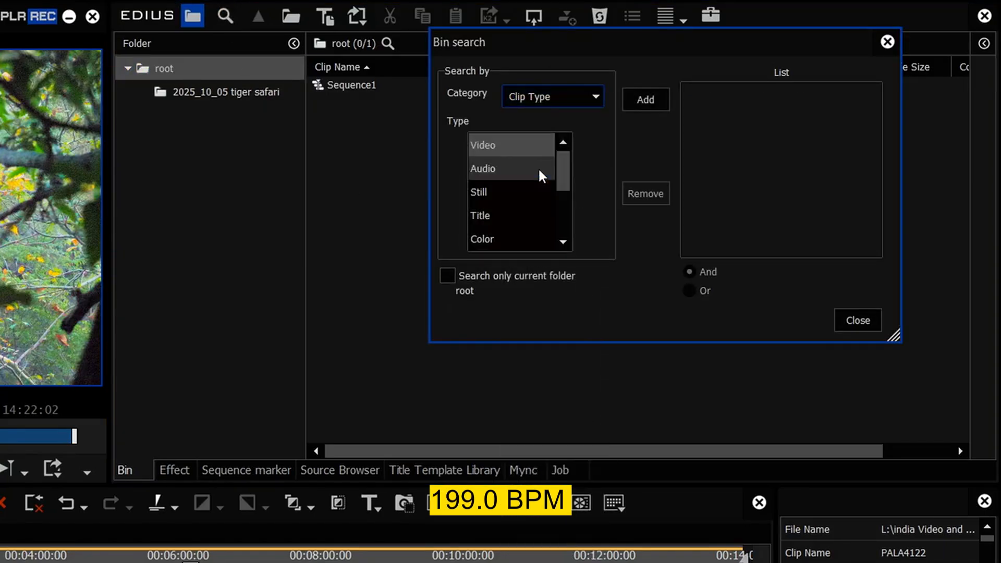
left_click_drag(558, 163, 505, 198)
left_click(505, 198)
left_click(646, 102)
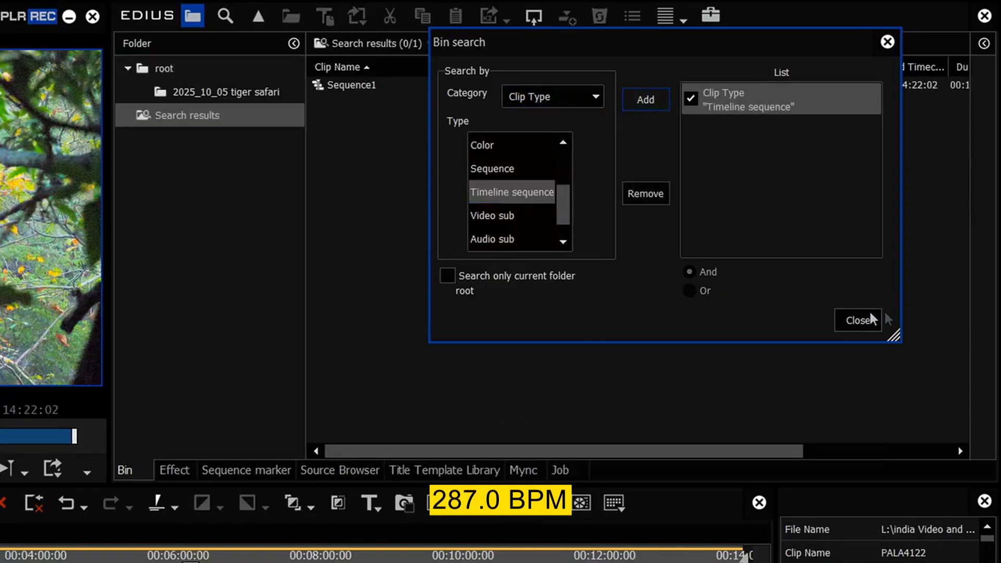
left_click(854, 319)
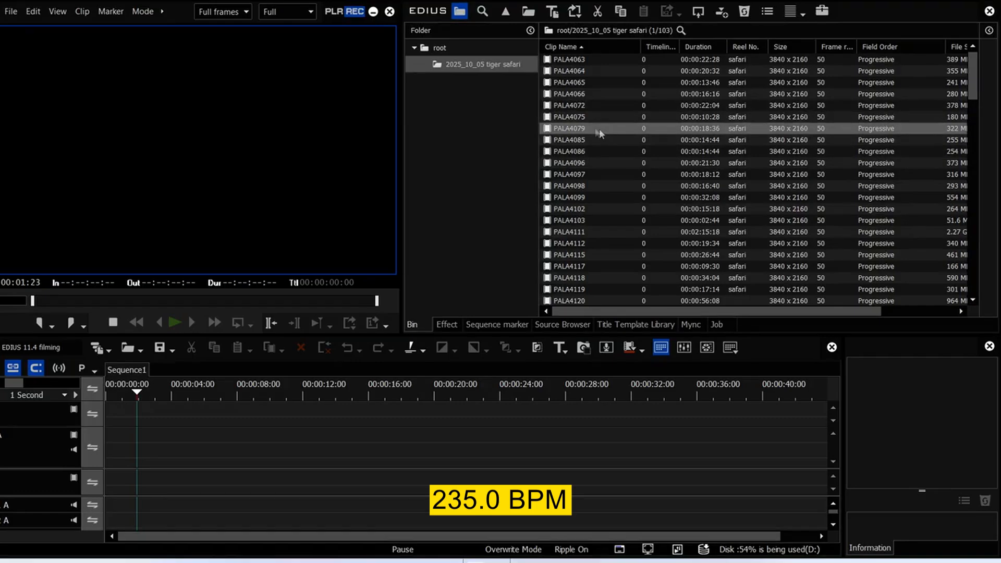
Load clip PALA4120 from the tiger safari folder in the player and move to timecode 23:21:59:15
right_click(591, 126)
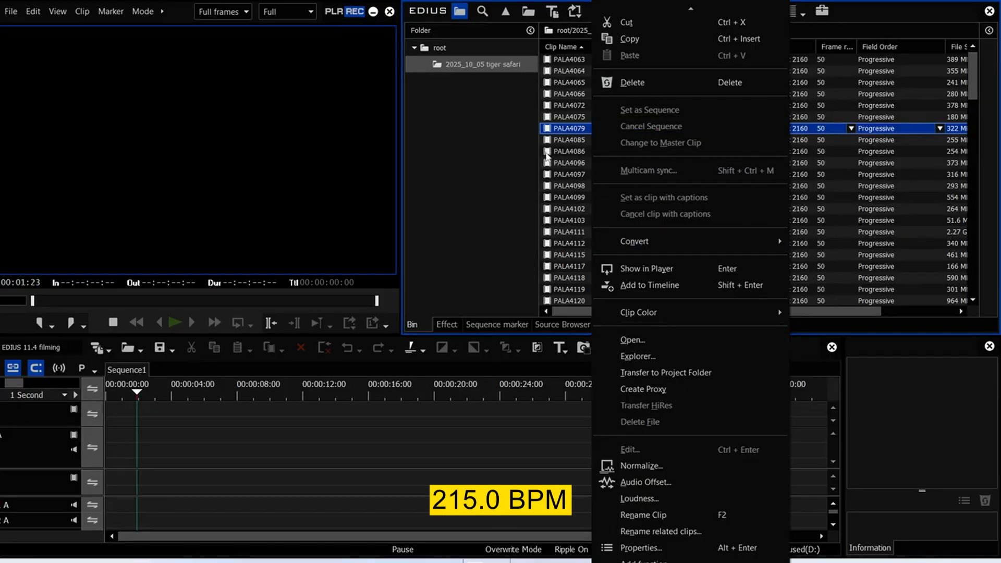
left_click(572, 209)
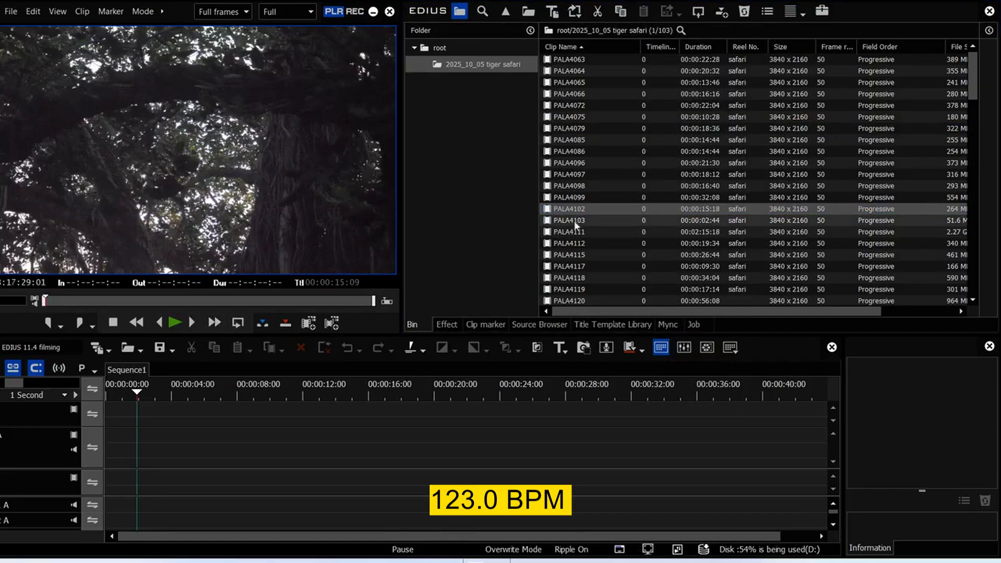
left_click(559, 301)
scroll(560, 299, "down", 5)
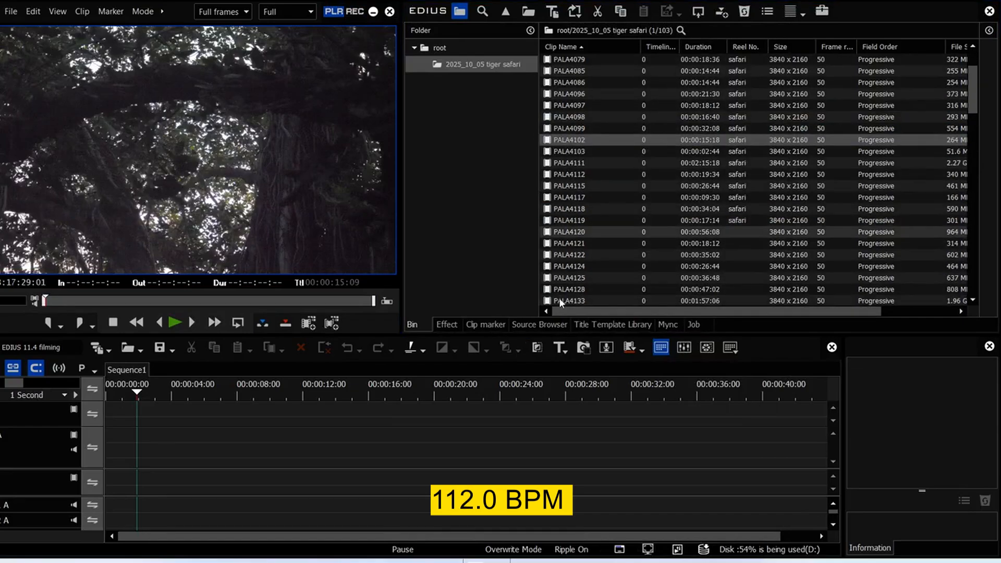
mouse_move(107, 301)
left_mouse_down()
mouse_move(171, 302)
mouse_move(100, 300)
left_mouse_up()
Show the clip marker list and add markers to PALA4120 at 23:21:59:15, 23:22:20:22 and 23:22:33:15
left_click(537, 327)
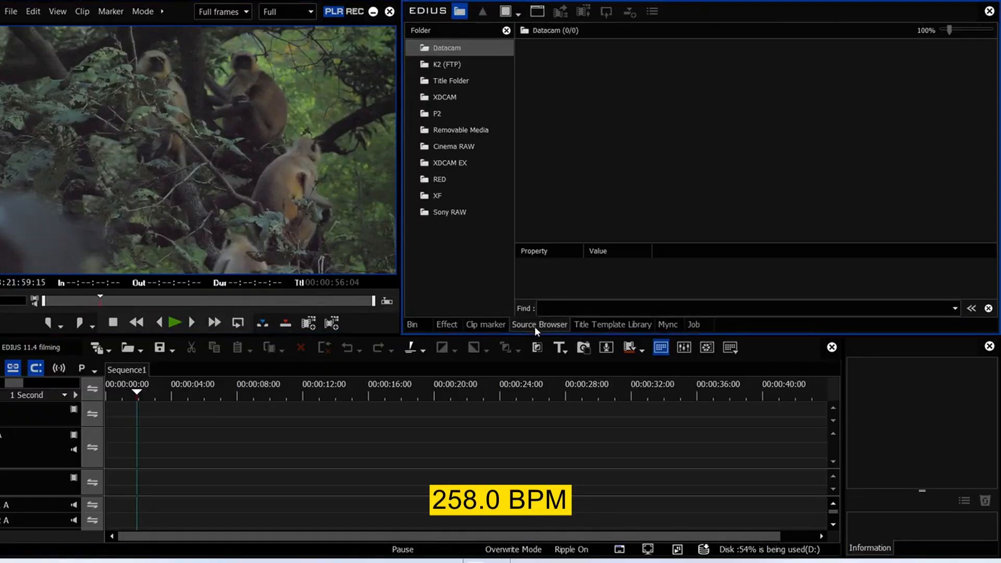
left_click(490, 326)
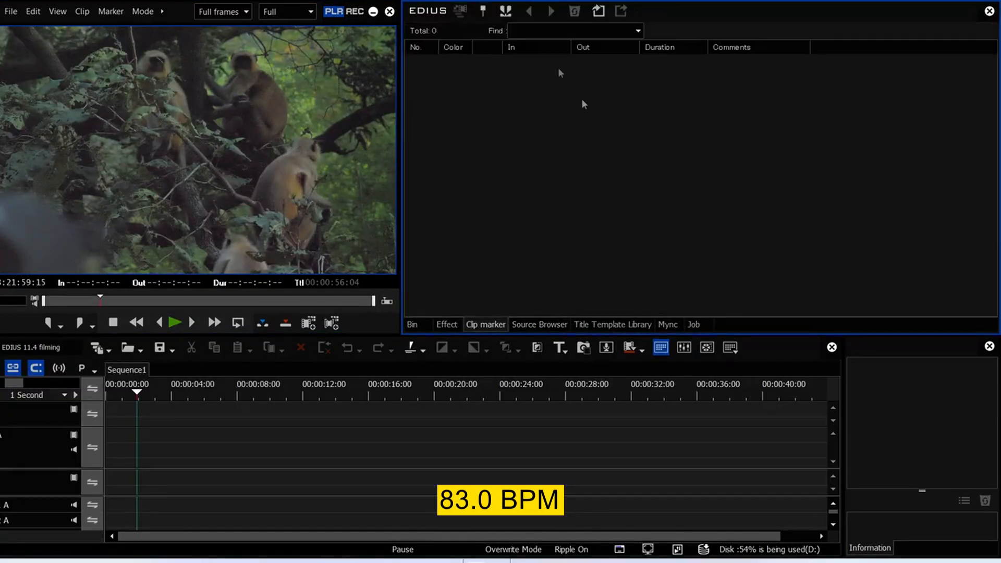
key("v")
left_click(223, 302)
key("v")
key("v")
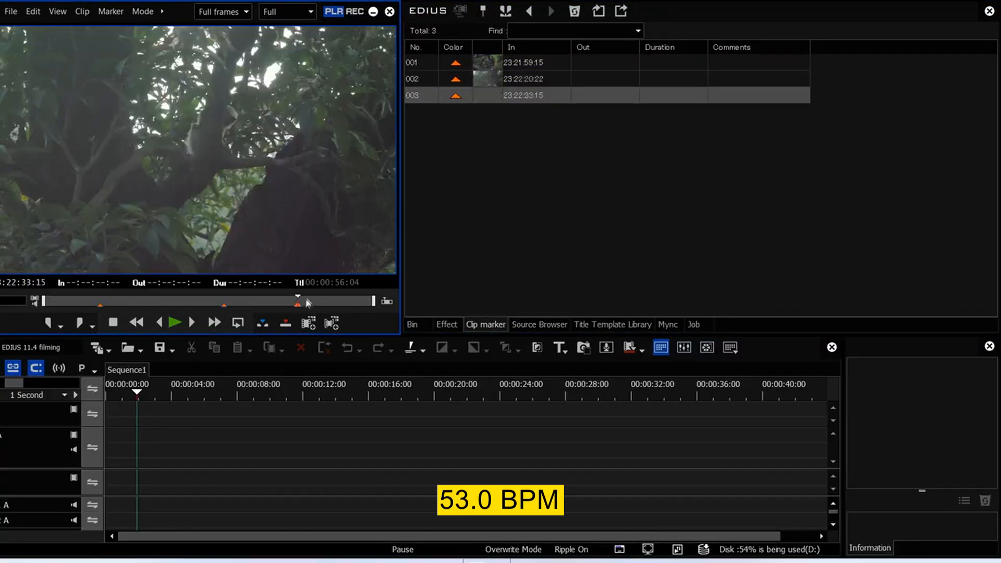
Enter the comment "monkey" for clip marker 002
left_click(751, 62)
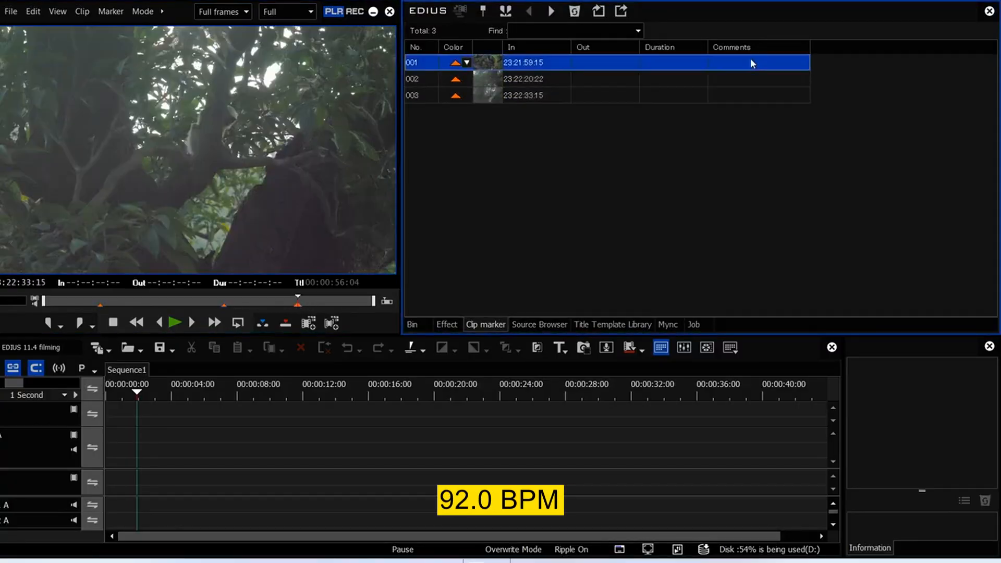
double_click(729, 81)
type("monkey")
key("Return")
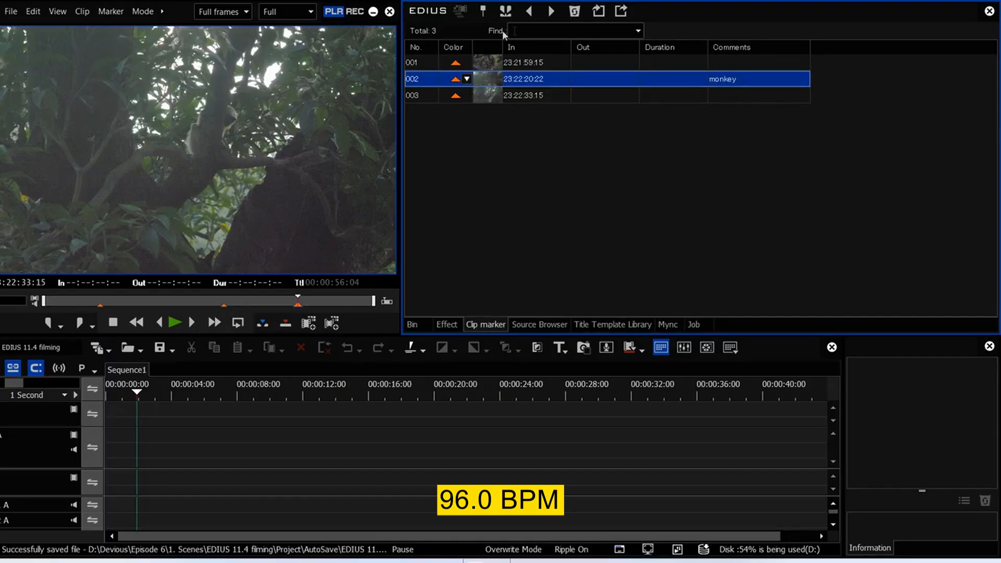
Search the clip markers for the comment text "monkey"
left_click(541, 28)
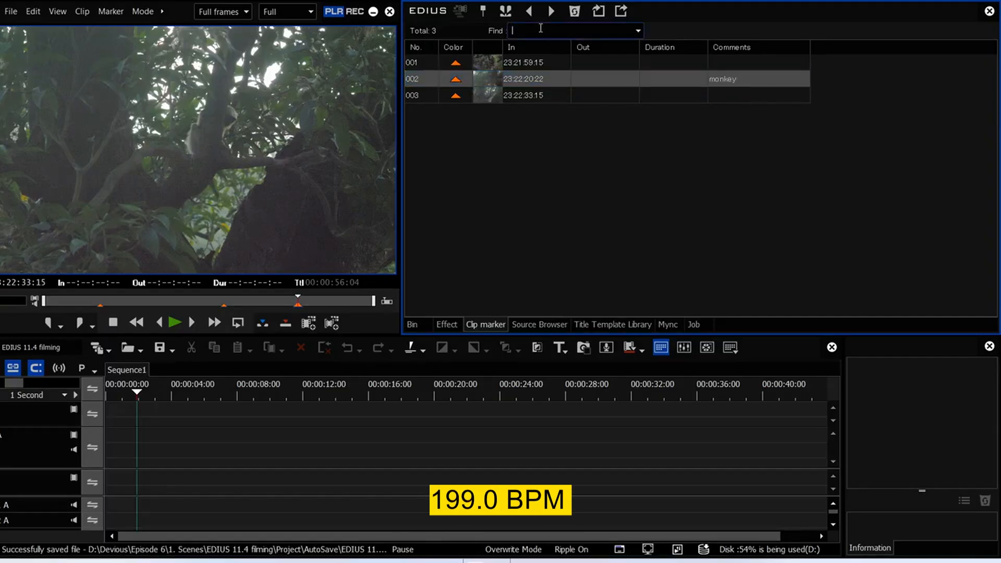
type("n")
type("onkey")
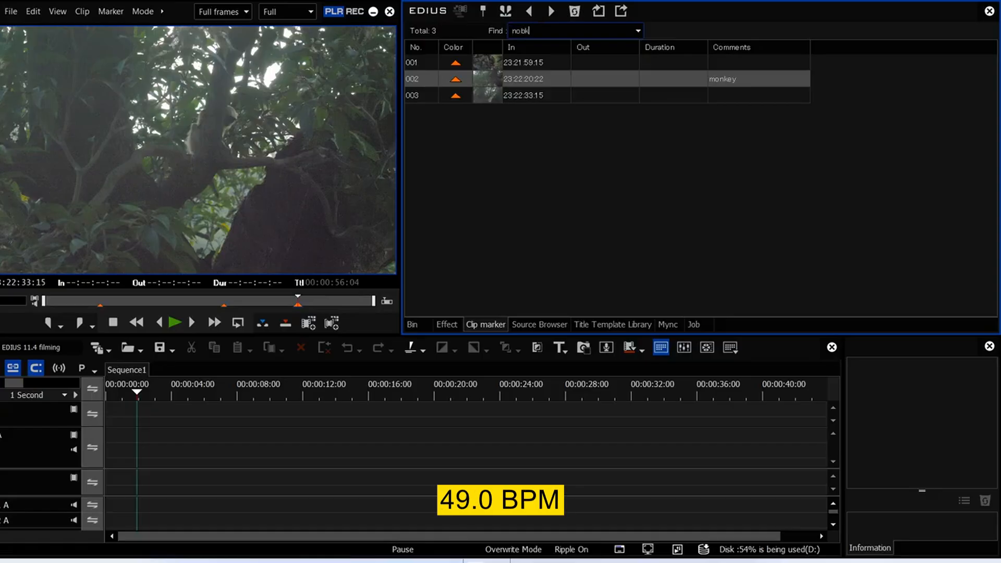
left_click(727, 93)
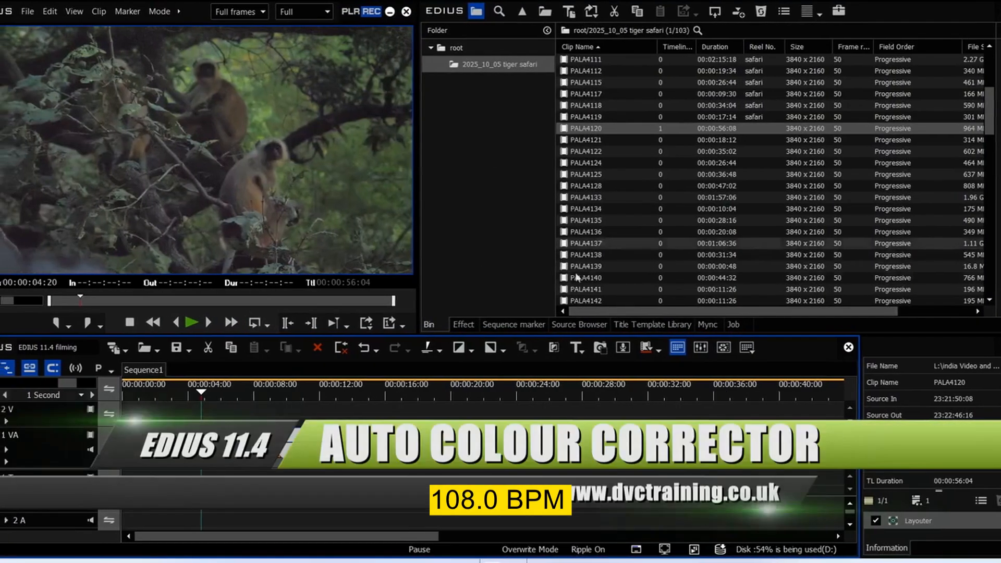
Apply the Auto Color Correction video filter to the PALA4120 clip on the 1 VA track
left_click(464, 324)
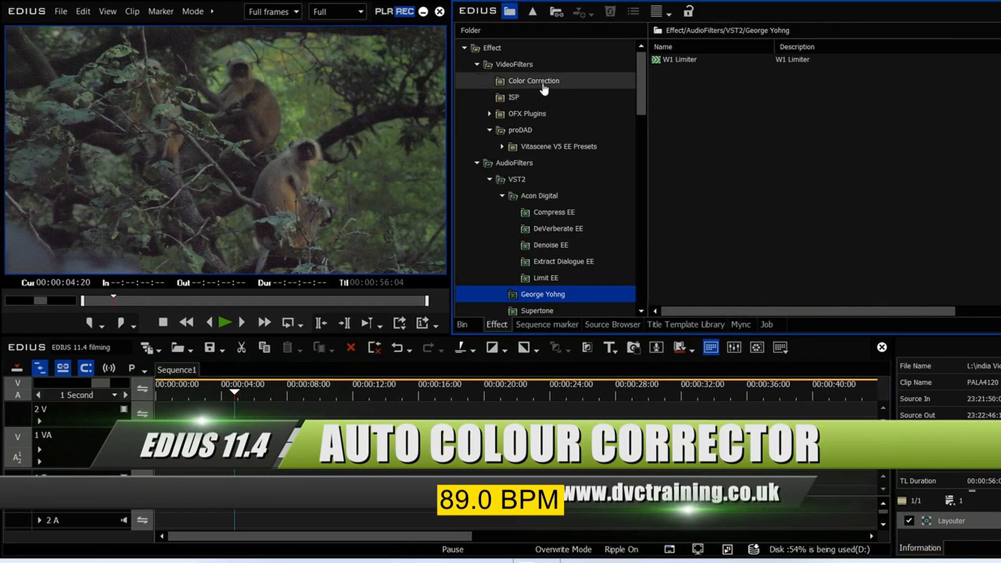
left_click(542, 82)
left_click(696, 70)
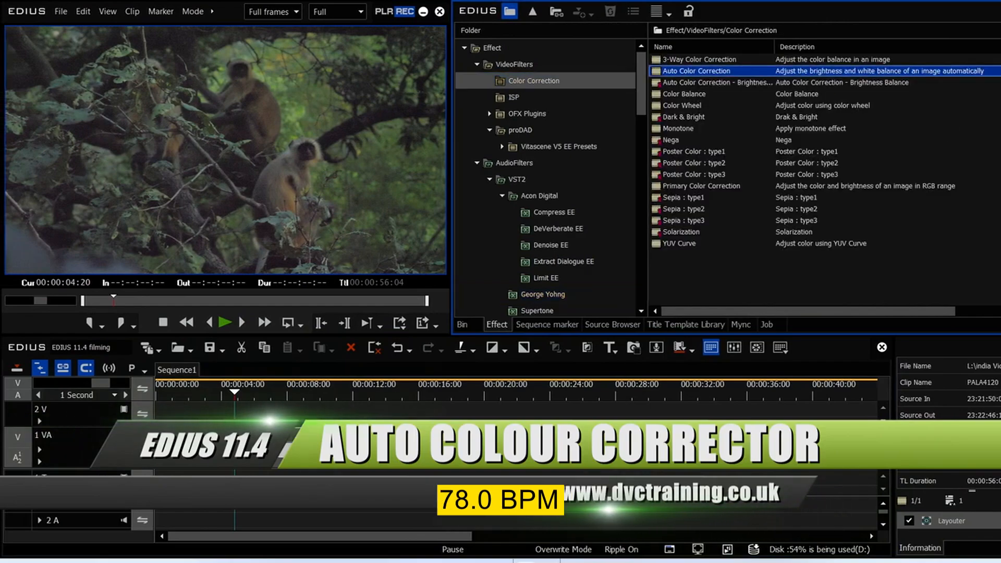
left_click_drag(697, 71, 430, 443)
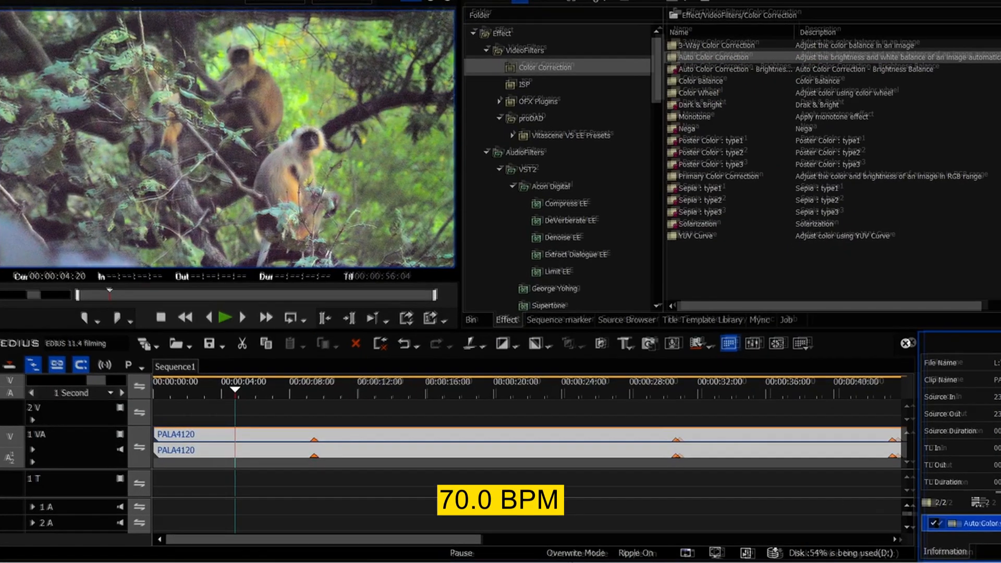
Open the Auto Color Correction settings of PALA4120 and compare the picture with automatic Saturation off and on
double_click(987, 523)
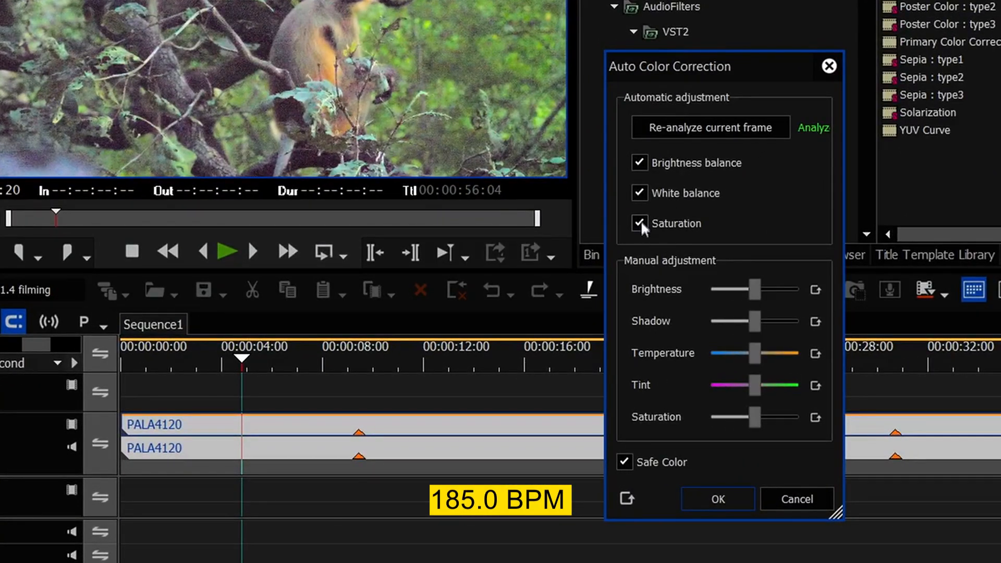
left_click(641, 220)
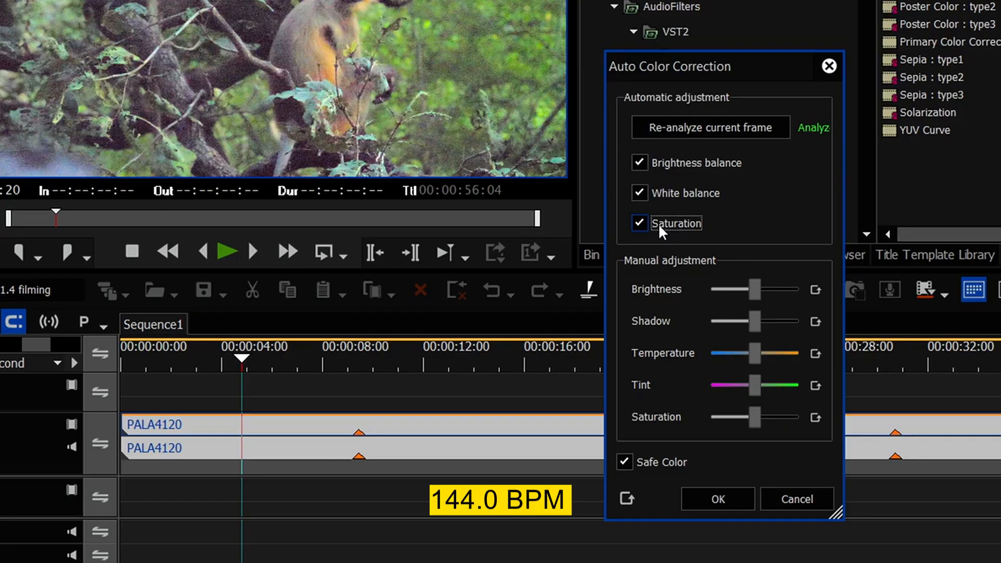
left_click_drag(498, 340, 257, 395)
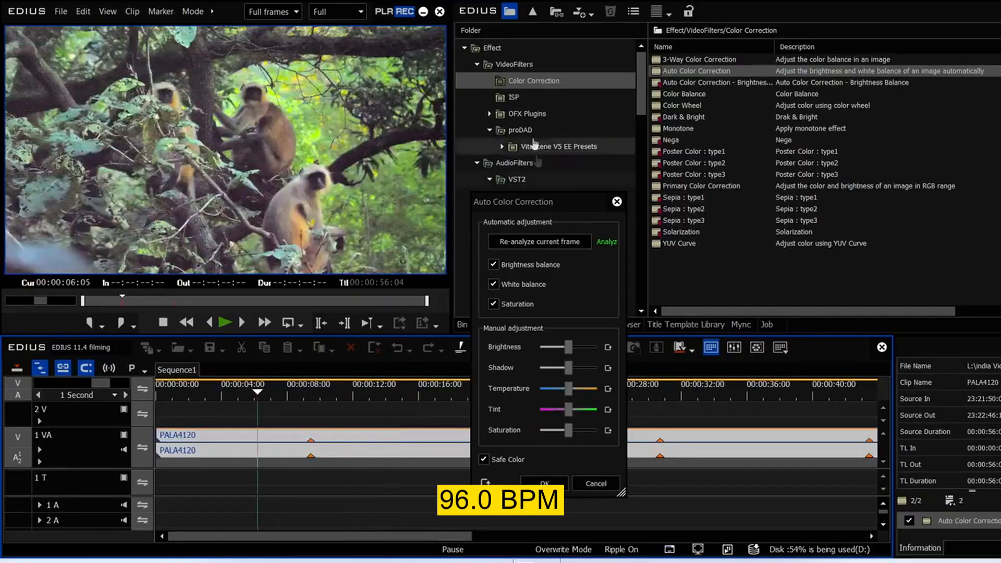
left_click_drag(523, 201, 428, 167)
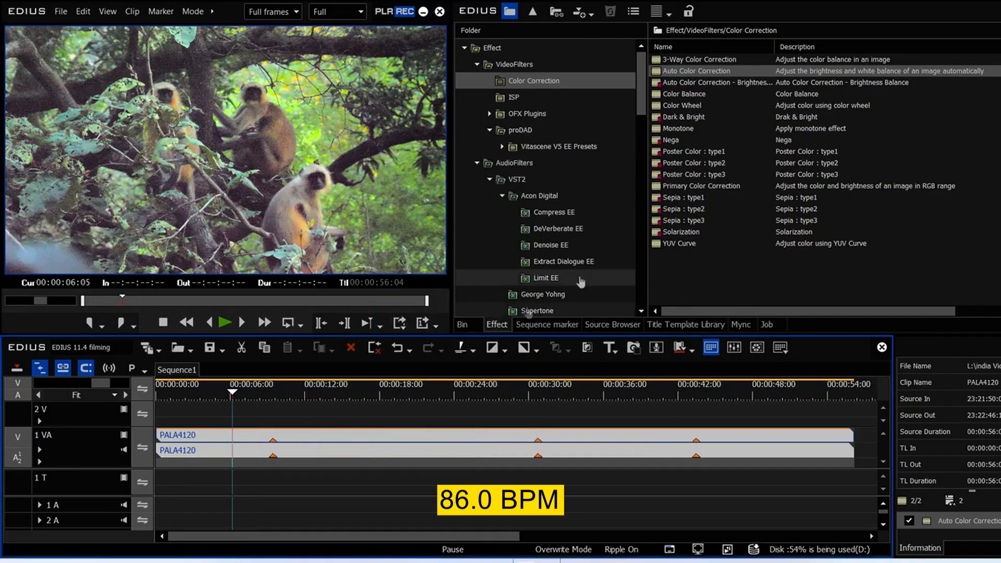
Add bin clips PALA4111 through PALA4142 to track 1 VA after PALA4120 and fit the whole sequence in the timeline
left_click(465, 324)
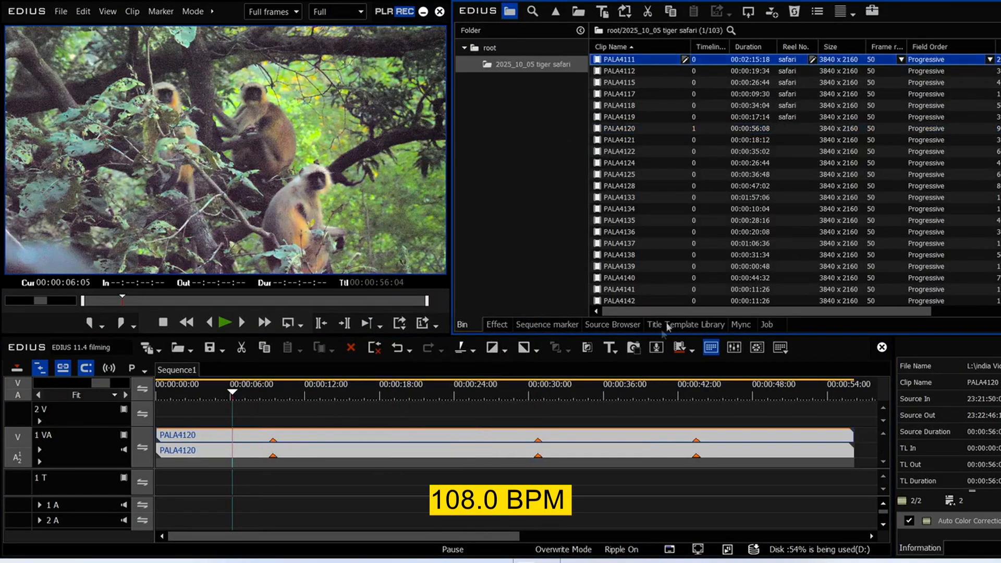
left_click(683, 301, "shift")
left_click_drag(683, 289, 860, 450)
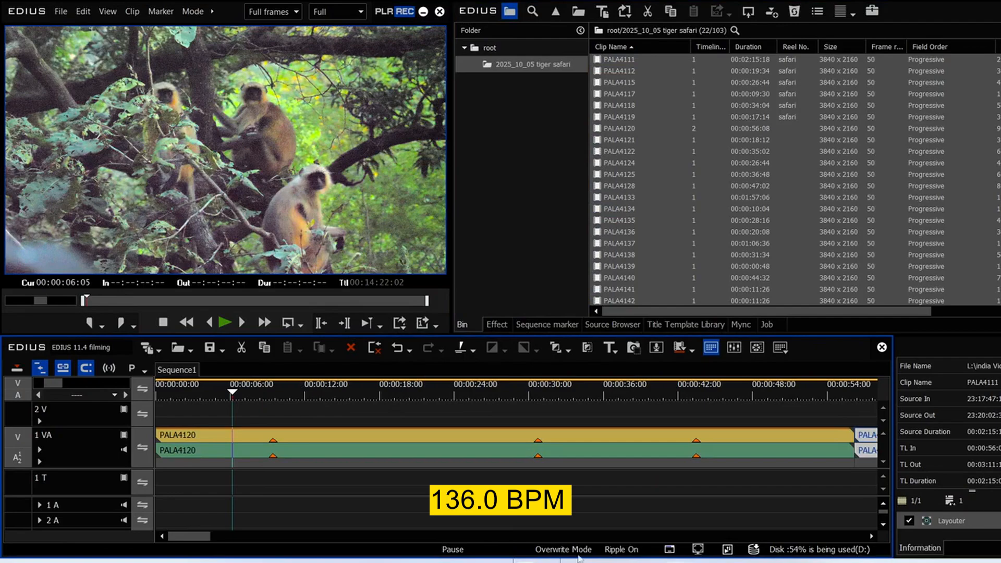
key("ctrl+0")
Apply the Auto Color Correction filter to all the newly added clips on track 1 VA and preview PALA4111
left_click(499, 326)
left_click_drag(678, 72, 639, 442)
left_click(241, 391)
left_click_drag(241, 394, 295, 423)
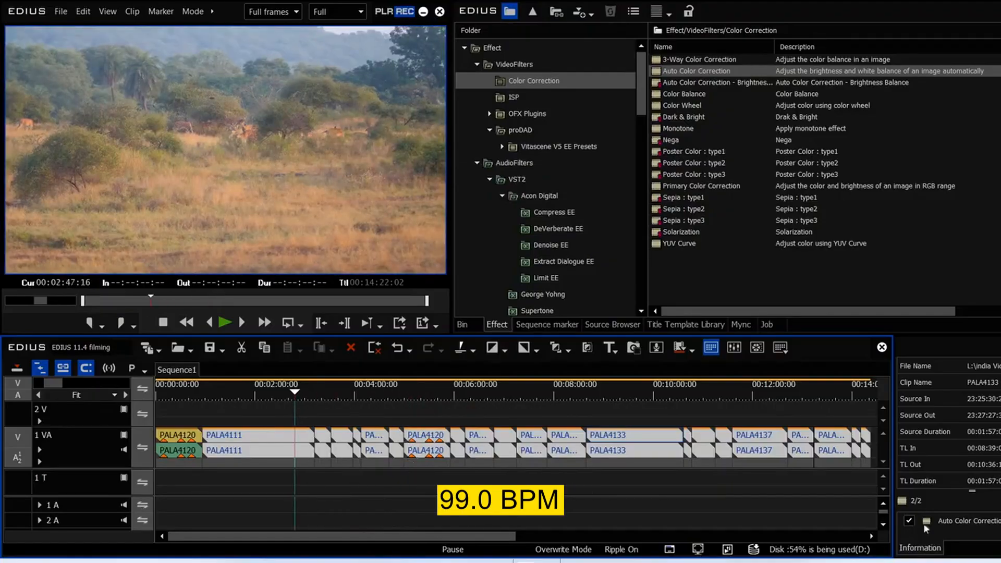
Lower the Shadow adjustment of Auto Color Correction on PALA4133 and save the filter as a user preset
double_click(955, 520)
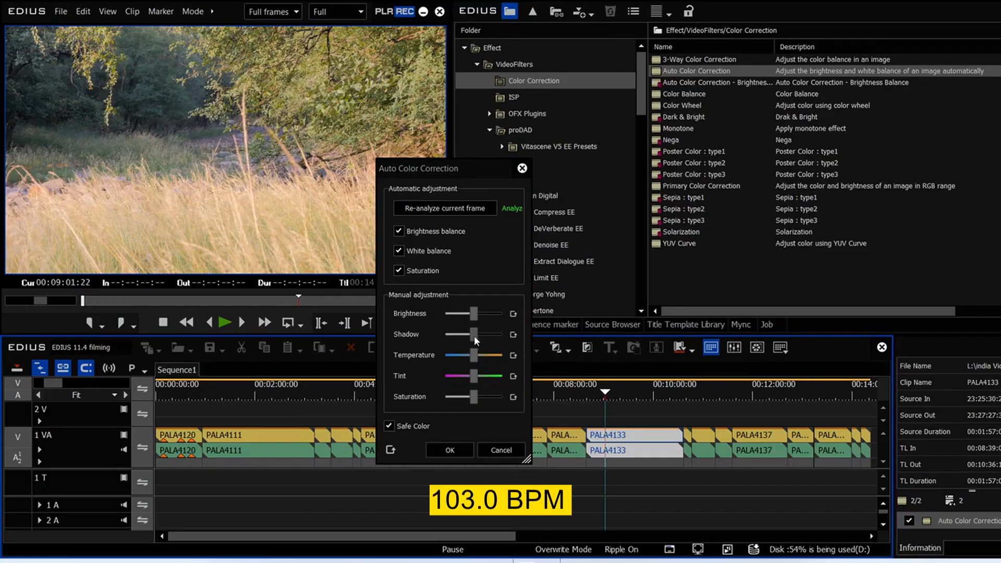
mouse_move(472, 334)
left_mouse_down()
mouse_move(447, 338)
mouse_move(457, 338)
left_mouse_up()
left_click(453, 451)
right_click(980, 523)
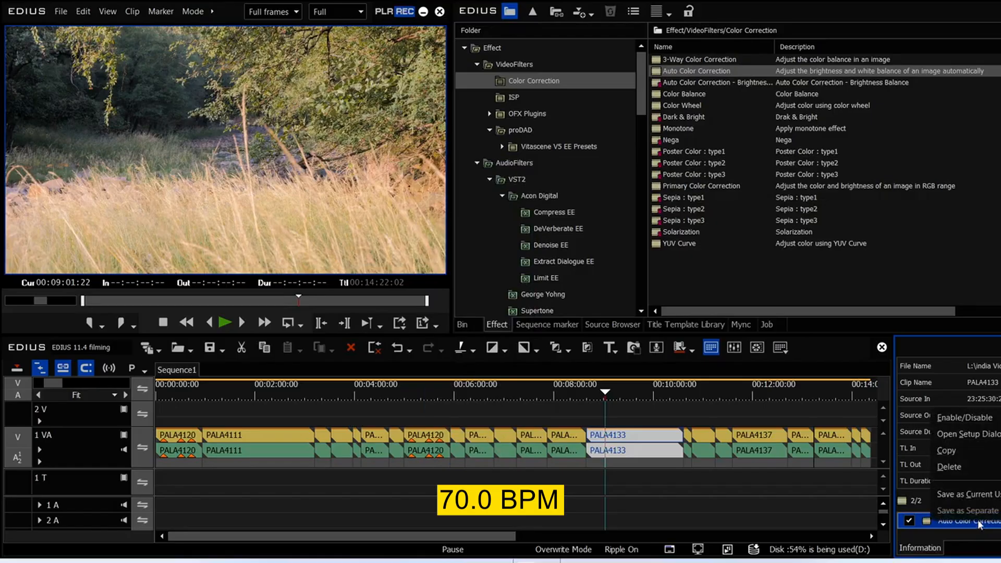
left_click(984, 497)
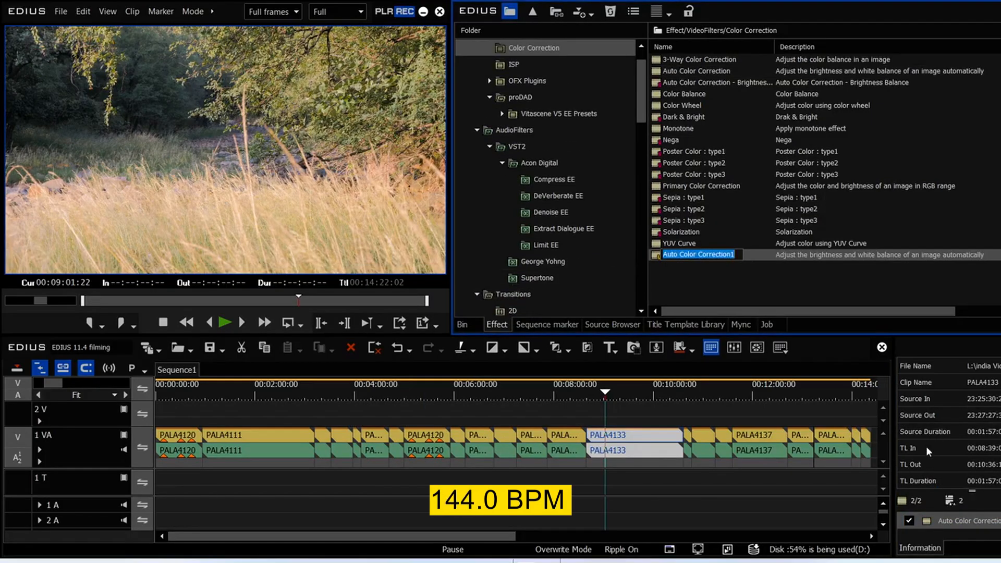
Compare PALA4133 at 00:10:00:15 with Auto Color Correction disabled and enabled, and preview the clip before it
left_click(654, 395)
left_click(909, 521)
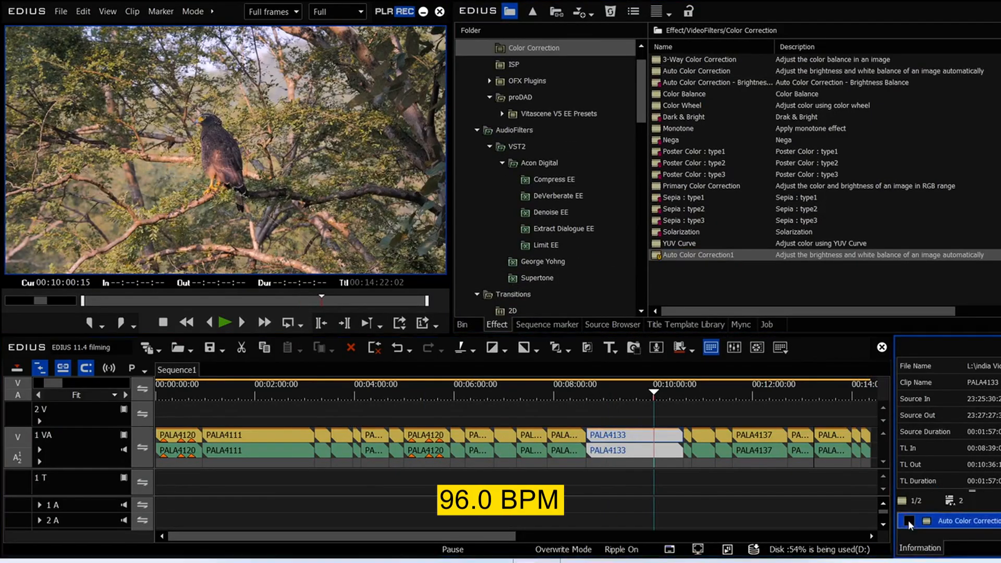
left_click(909, 521)
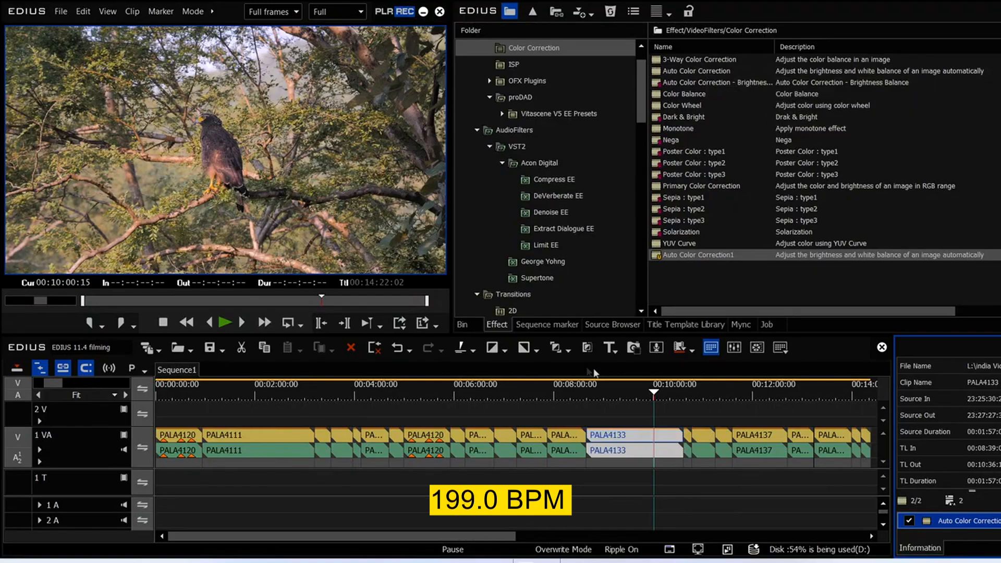
left_click(562, 391)
left_click_drag(563, 392, 570, 388)
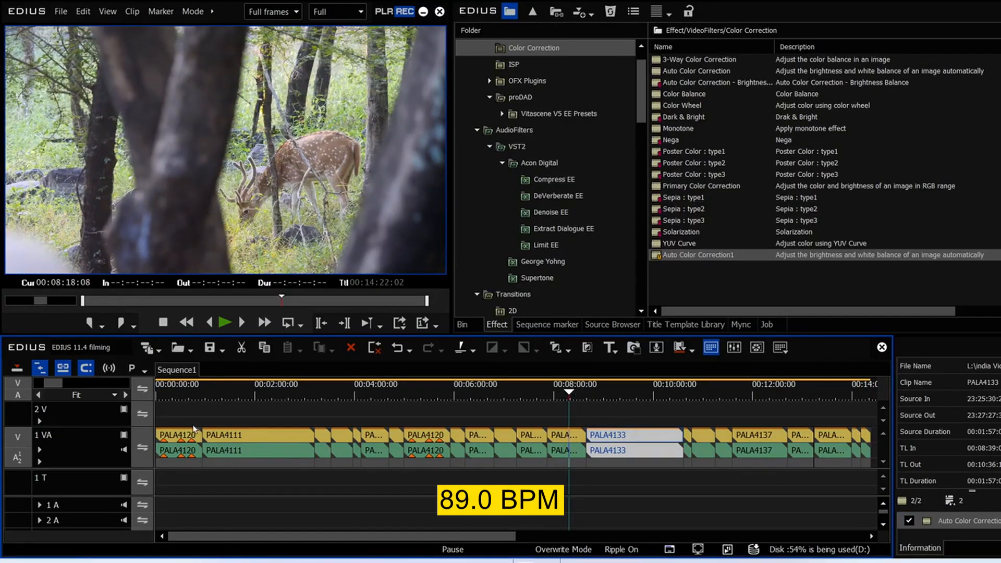
Set the sequence In point to 00:00:00:00 and Out point to 00:14:22:02, and create an adjustment clip across that range on track 2 V
left_click(157, 396)
key("i")
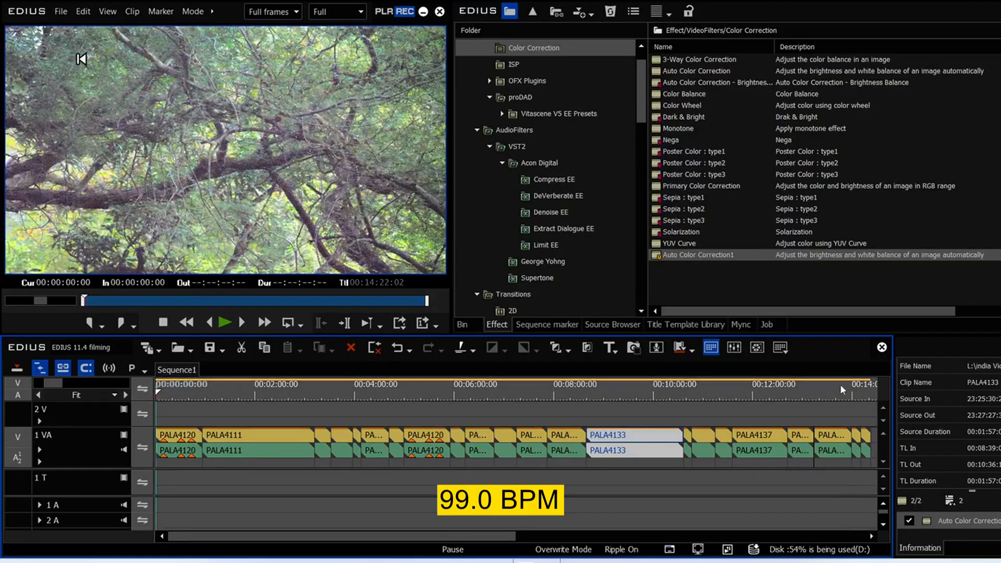
left_click(872, 391)
key("o")
right_click(720, 414)
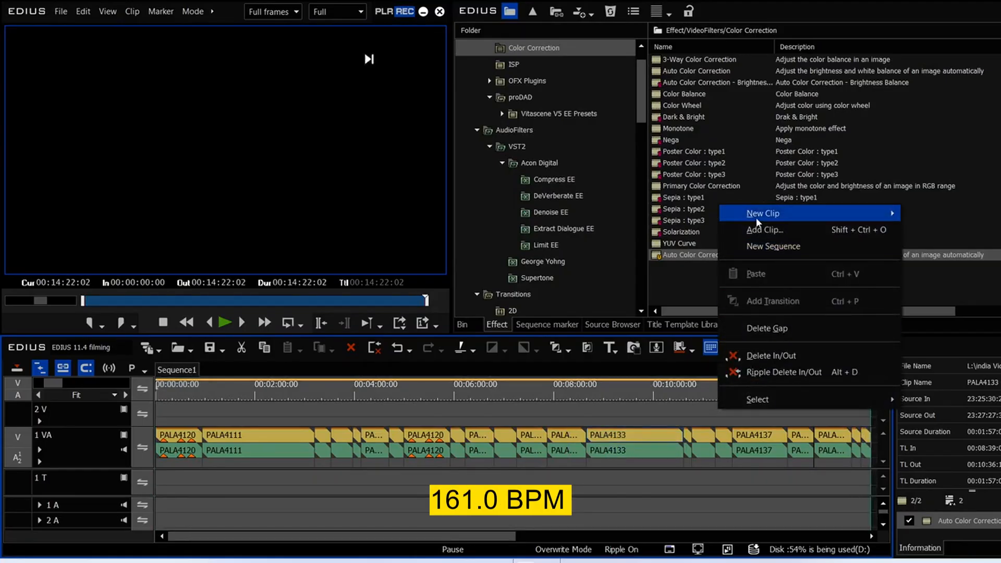
mouse_move(756, 218)
left_click(919, 263)
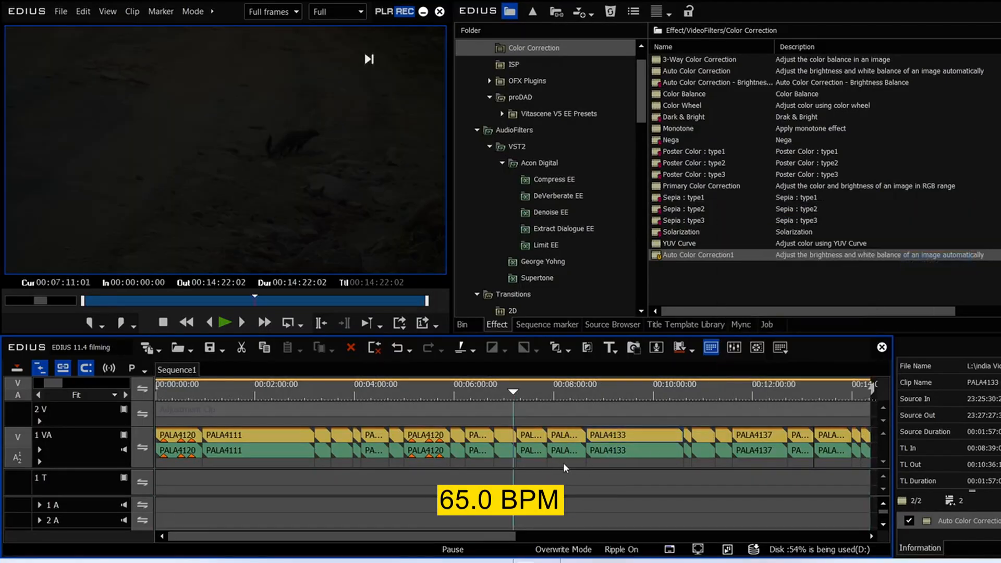
Apply Primary Color Correction to the adjustment clip and set the Y curve's Darks point to 25.5 and 14.4
left_click(430, 391)
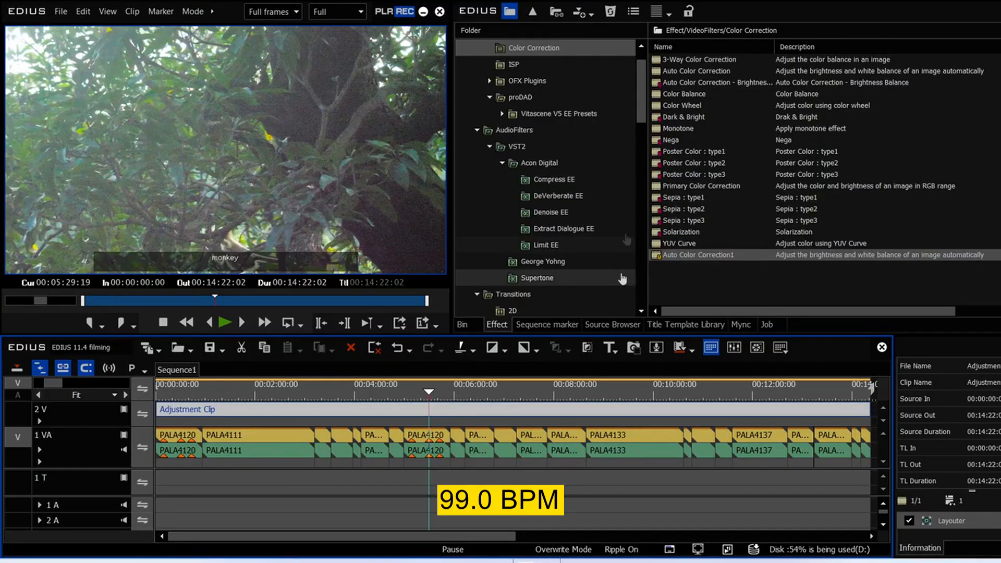
left_click_drag(676, 189, 537, 410)
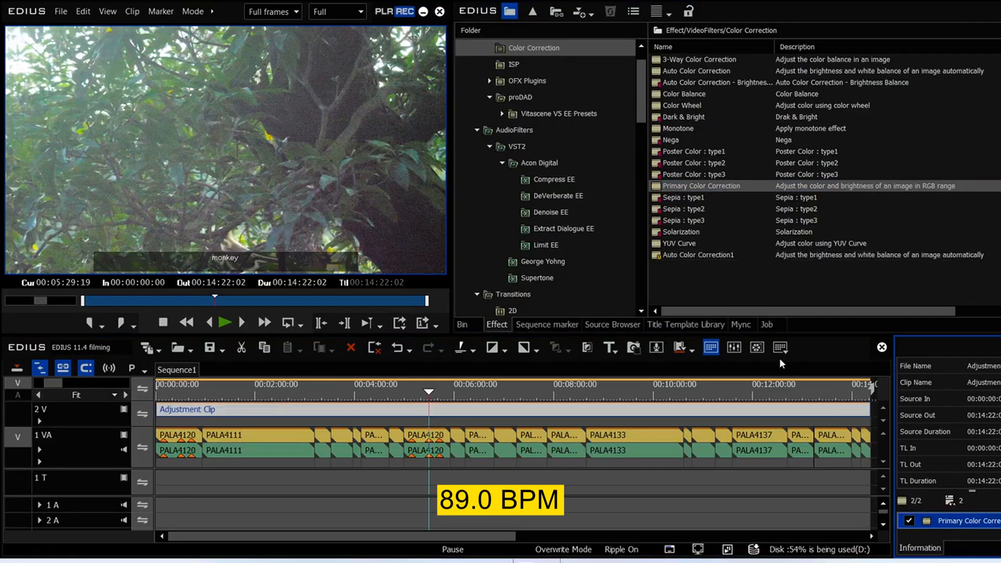
double_click(956, 522)
scroll(521, 313, "down", 10)
left_click(374, 392)
left_click_drag(371, 394, 269, 417)
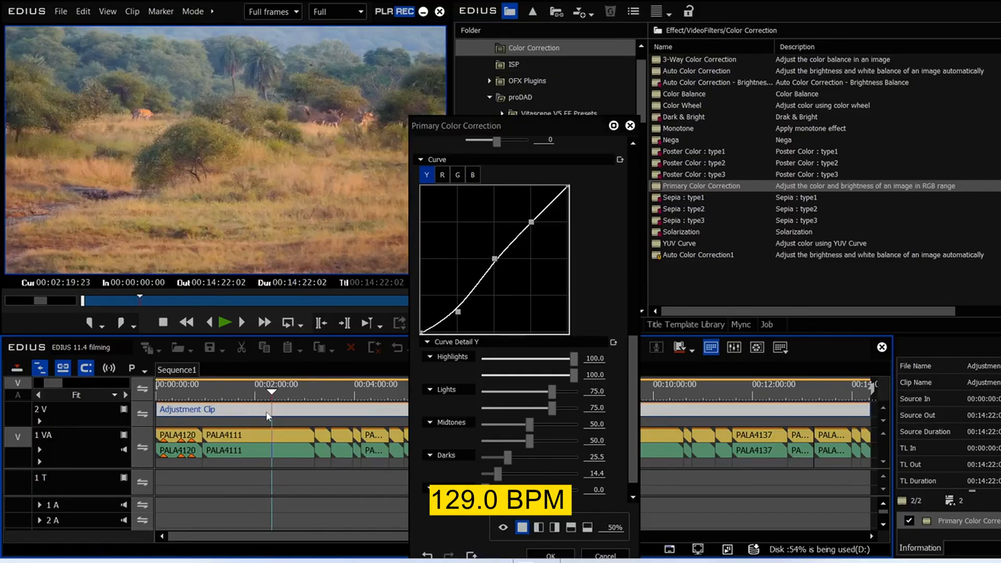
left_click(553, 555)
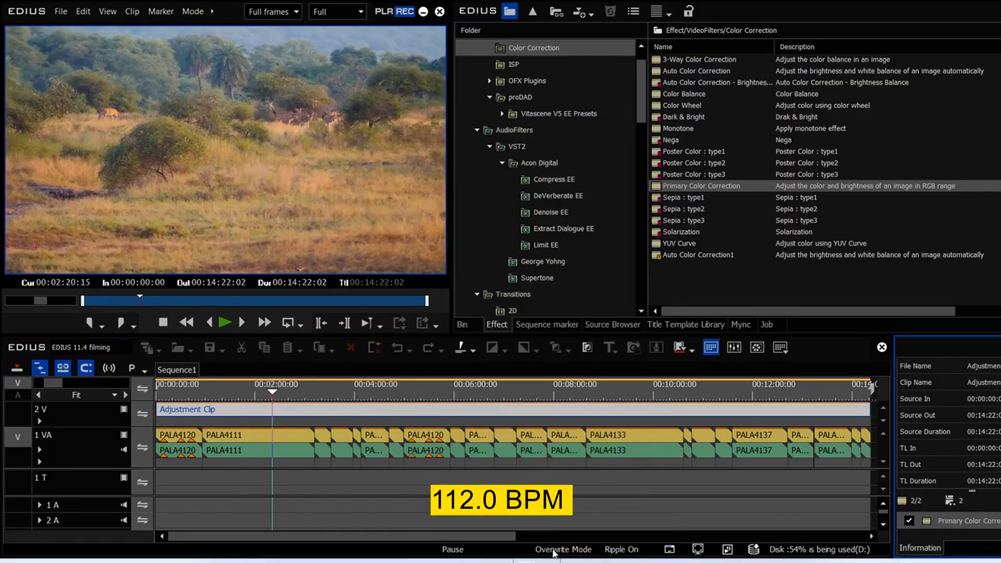
Open PALA4111's Auto Color Correction settings and compare the picture with White balance and Saturation switched off and on
left_click_drag(301, 392, 251, 391)
left_click(277, 439)
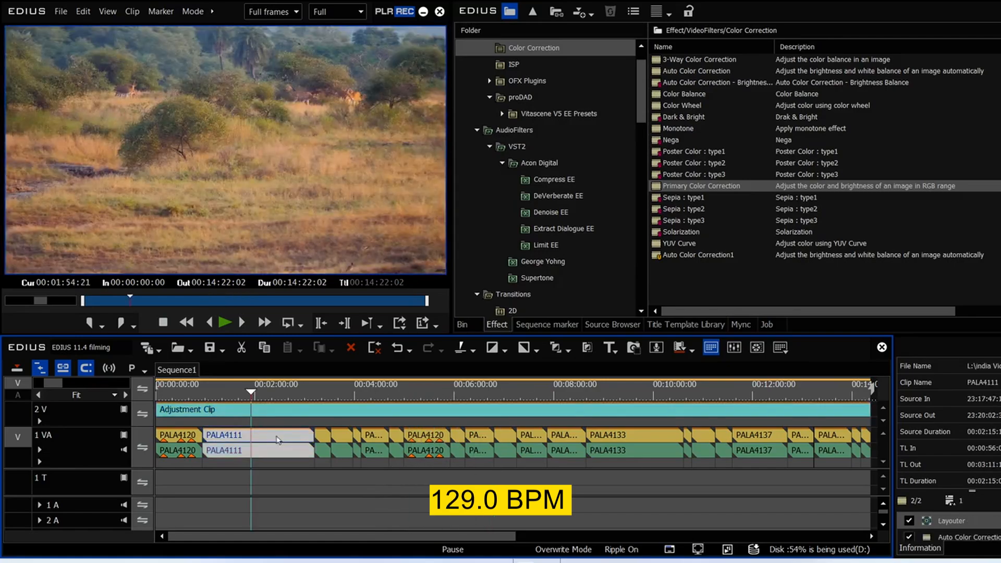
double_click(970, 539)
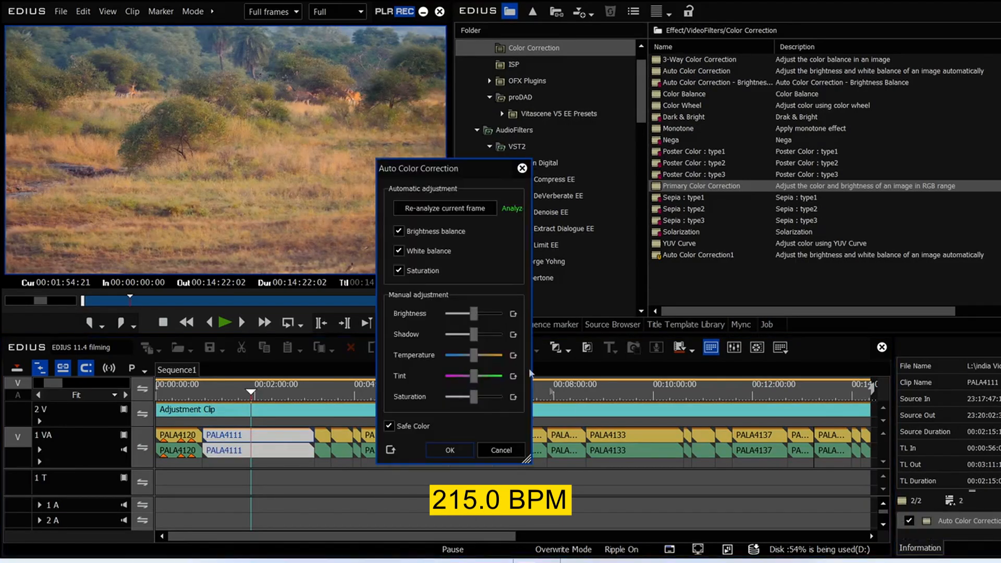
left_click(400, 271)
left_click(398, 251)
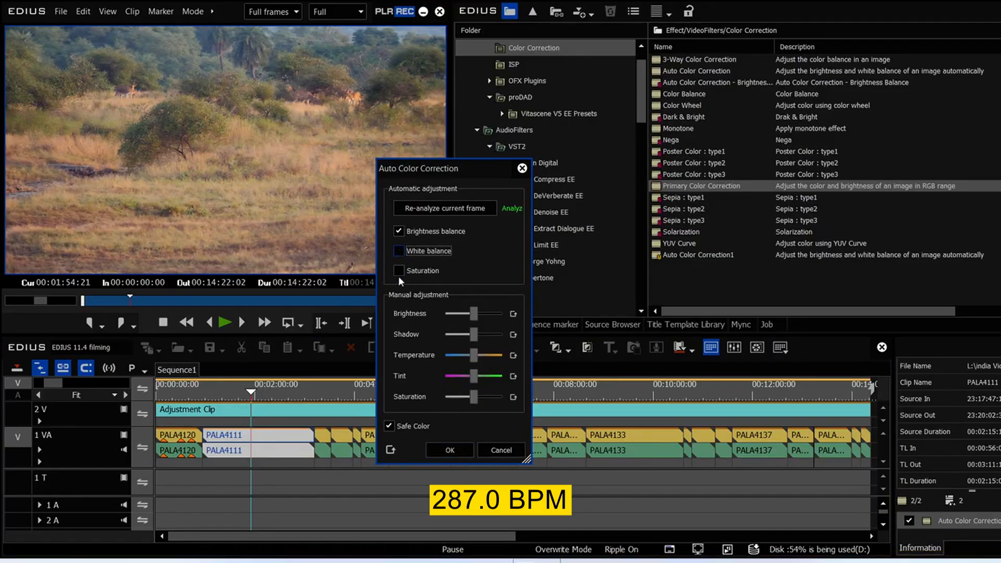
left_click(398, 251)
left_click(399, 271)
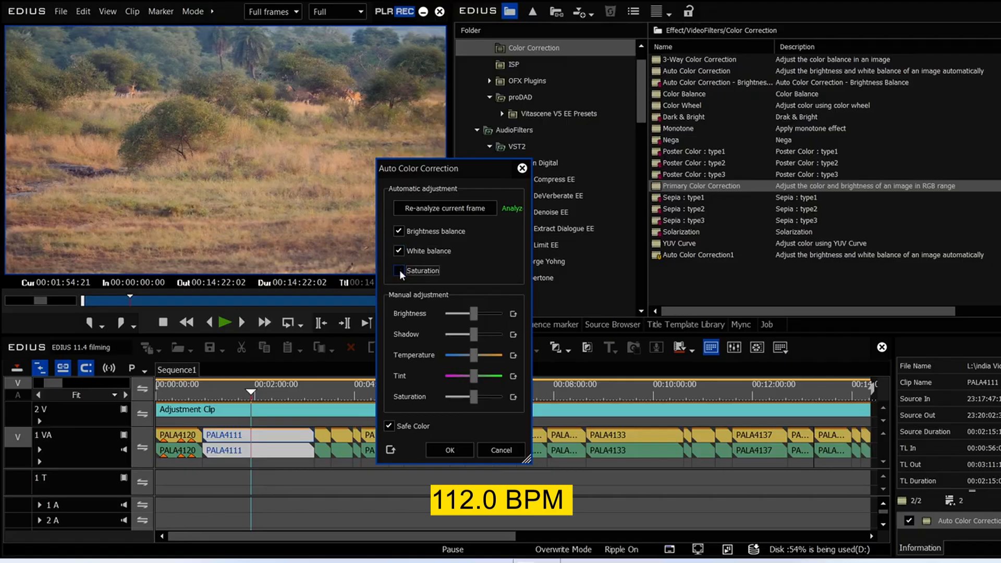
left_click(399, 270)
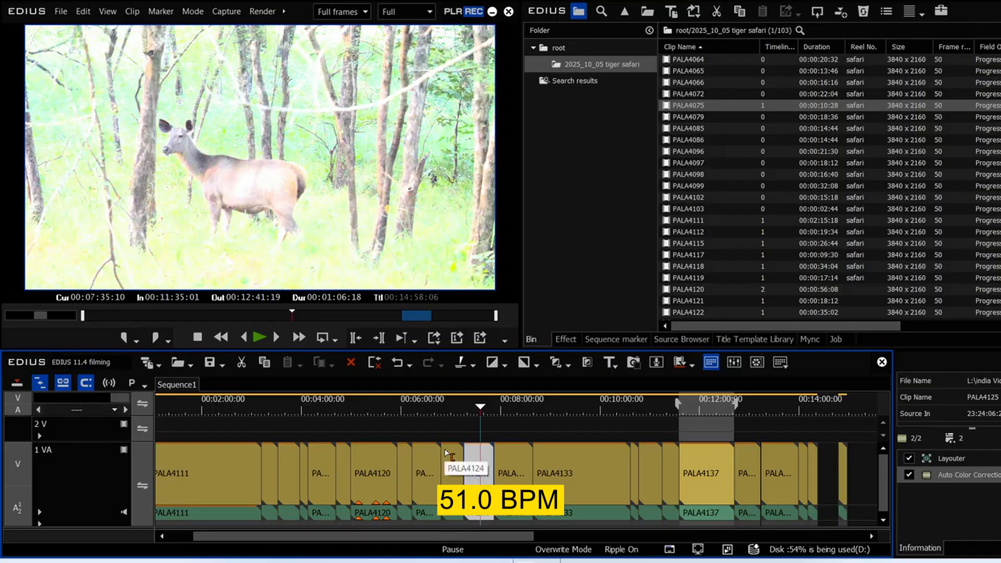
Re-analyze Auto Color Correction for PALA4125 at the overexposed frame 00:07:39:09 and preview the clip
left_click_drag(481, 408, 463, 408)
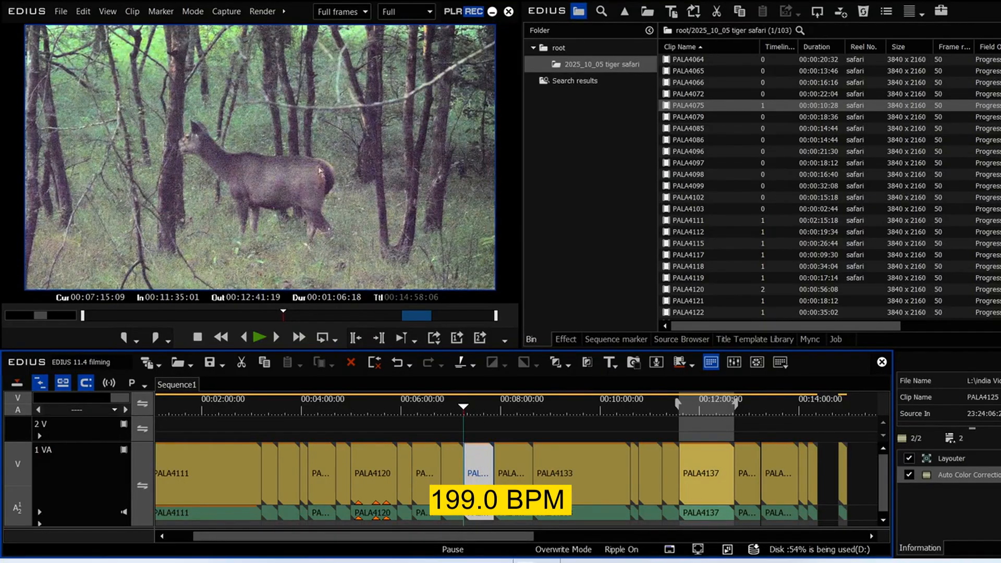
left_click_drag(476, 408, 484, 410)
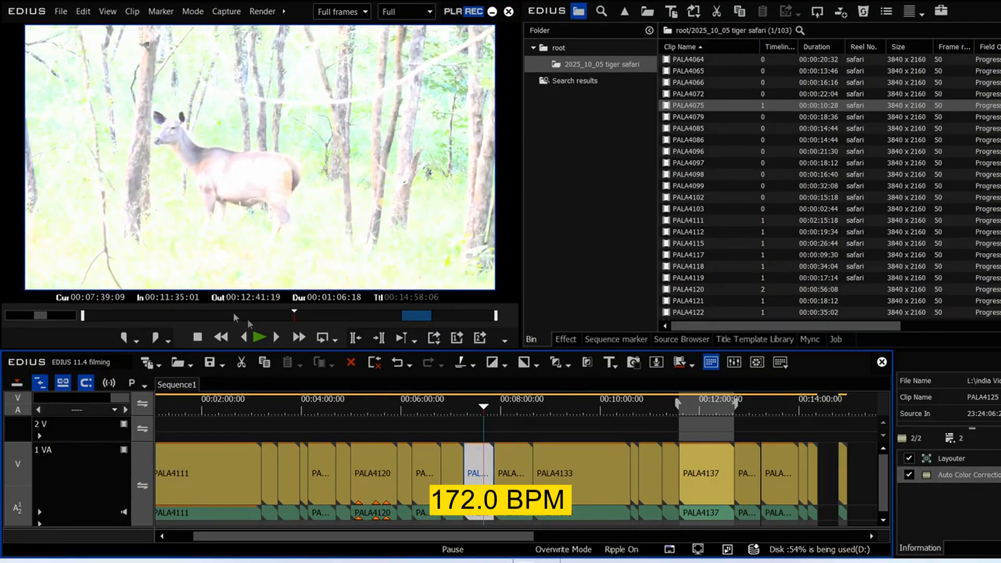
double_click(990, 477)
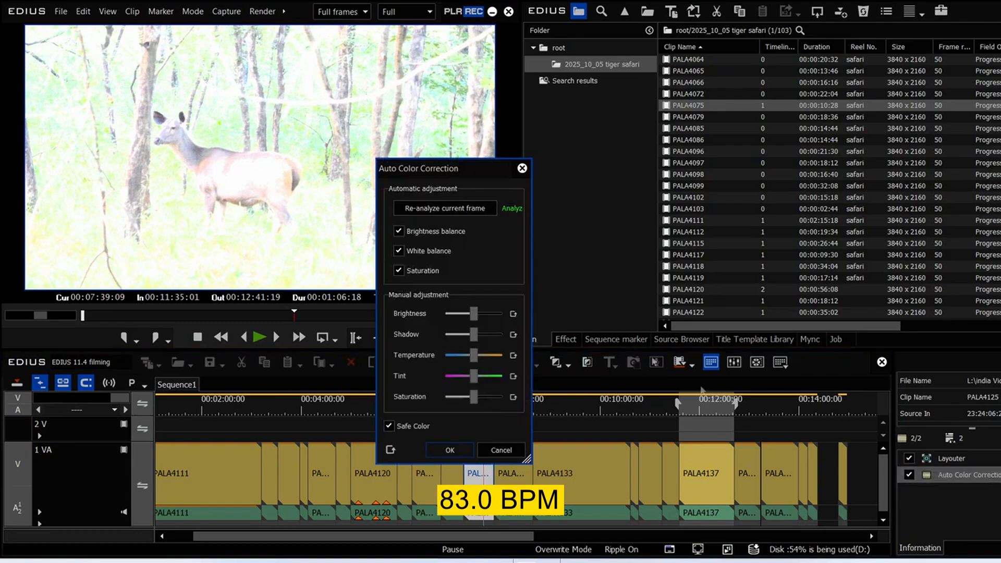
left_click(446, 208)
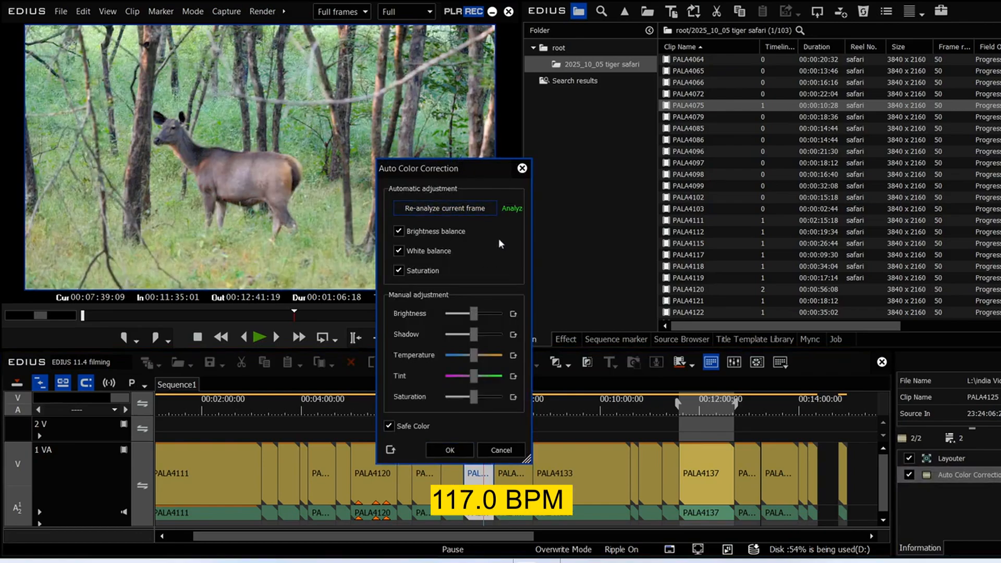
left_click(450, 450)
left_click_drag(481, 410, 495, 410)
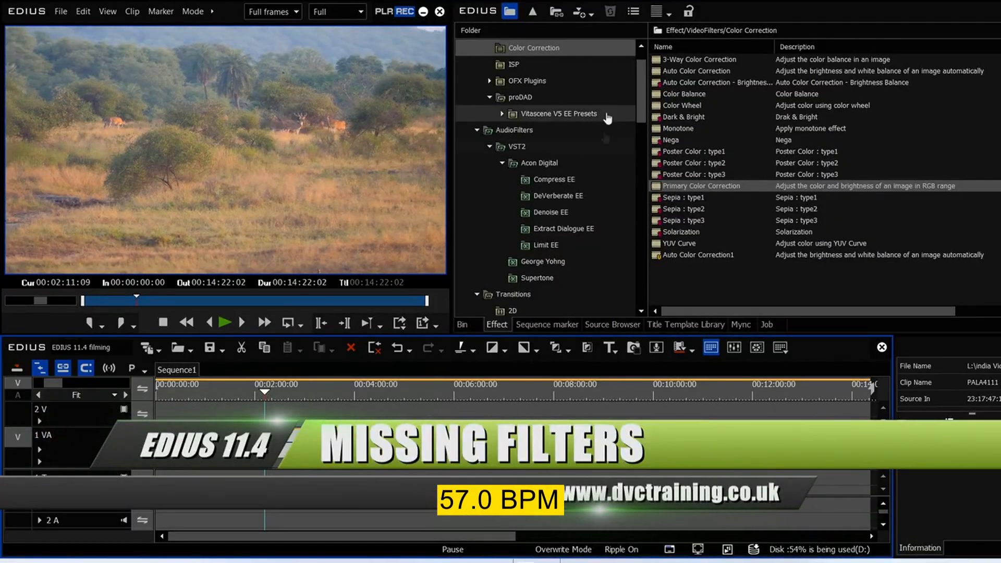
Apply the George Yohng W1 Limiter audio filter to the PALA4111 clip on track 1 VA
scroll(563, 81, "up", 1)
left_click(525, 66)
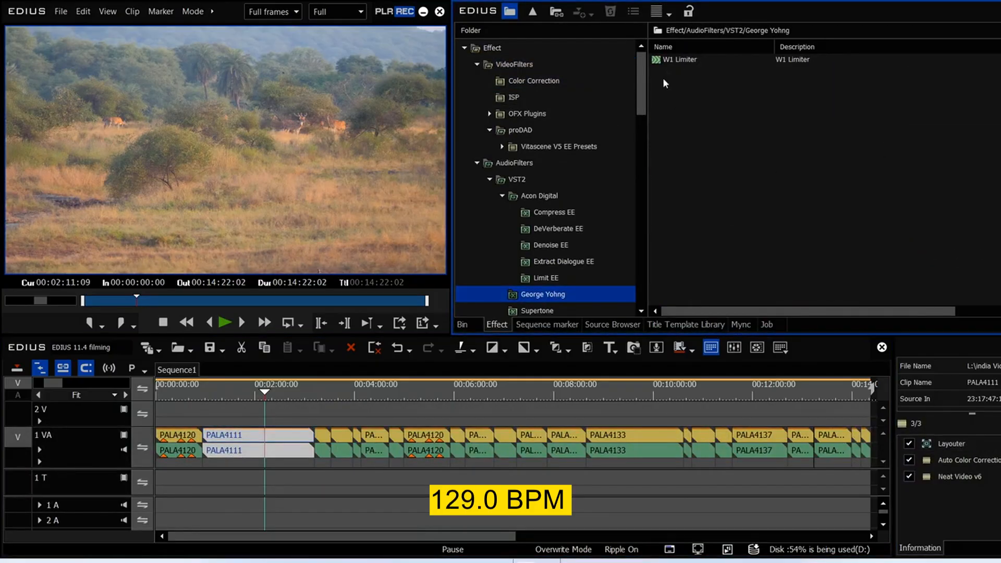
left_click_drag(678, 60, 298, 457)
mouse_move(261, 395)
left_mouse_down()
mouse_move(208, 402)
mouse_move(254, 397)
left_mouse_up()
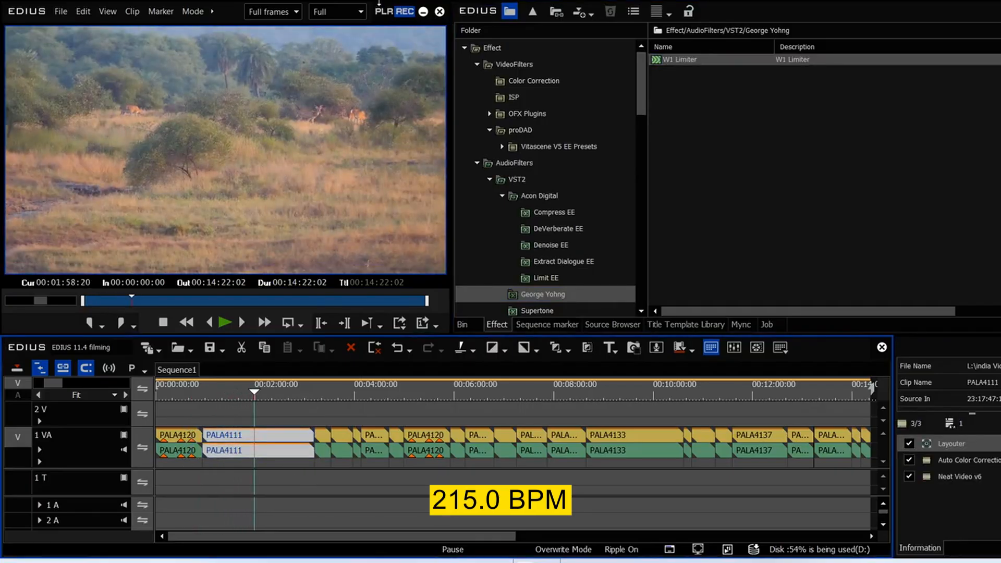
Close and reopen the EDIUS 11.4 filming project, and dismiss the missing plug-in notice
left_click(440, 11)
left_click(174, 193)
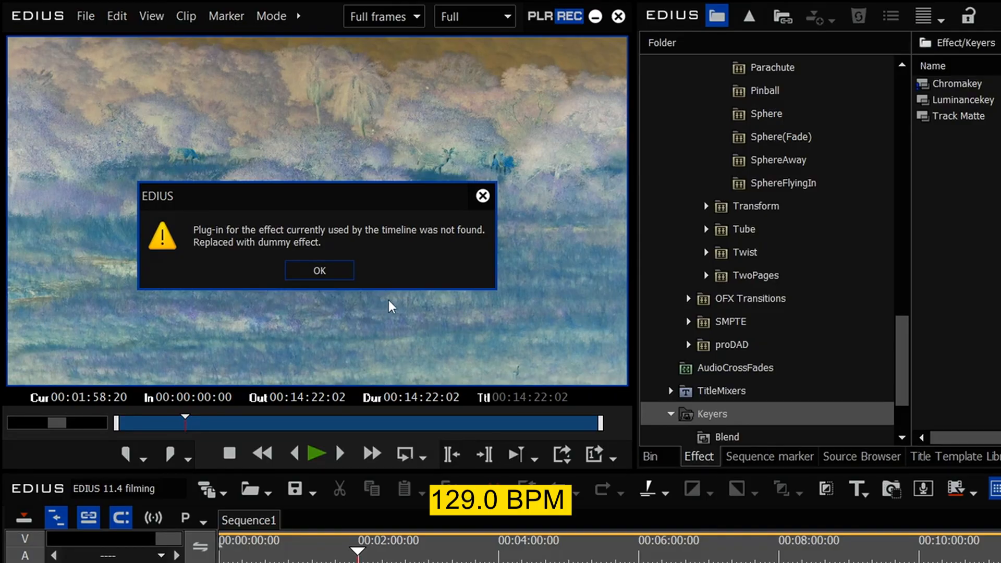
left_click(319, 273)
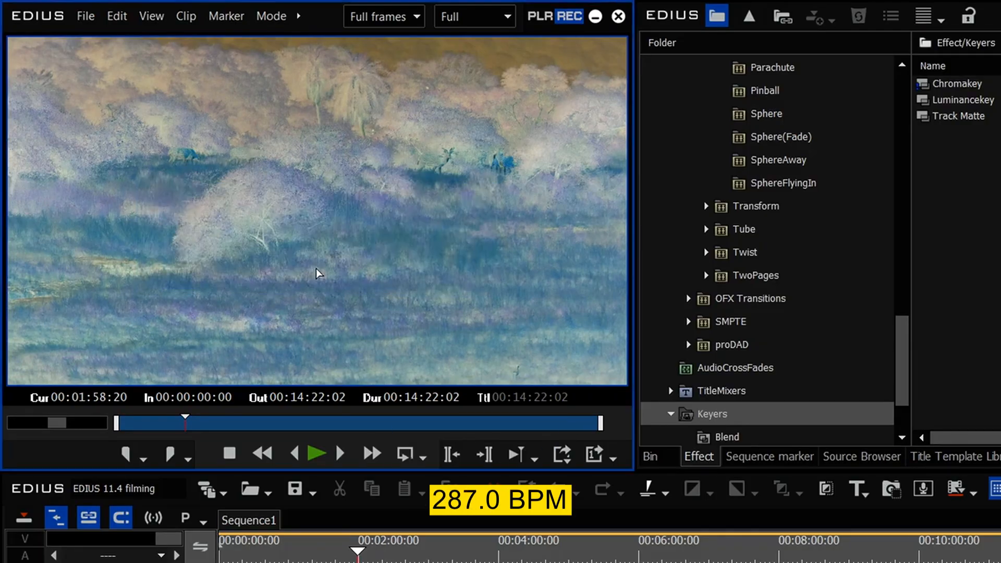
left_click(613, 561)
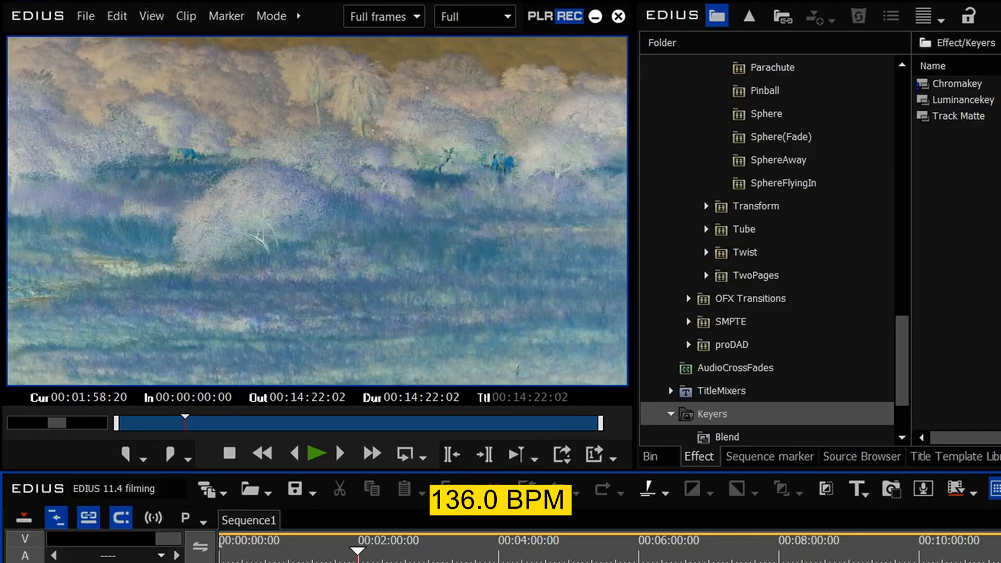
Inspect the dummy Neat Video v6 and W1 Limiter filters on the PALA4111 clip's video and audio parts
left_click_drag(526, 473, 529, 303)
left_click(391, 461)
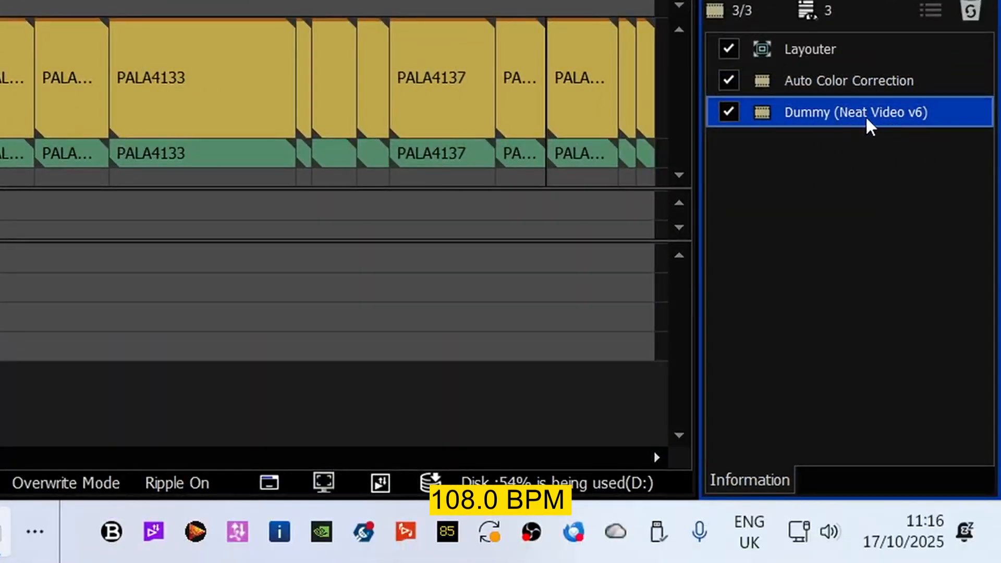
mouse_move(867, 119)
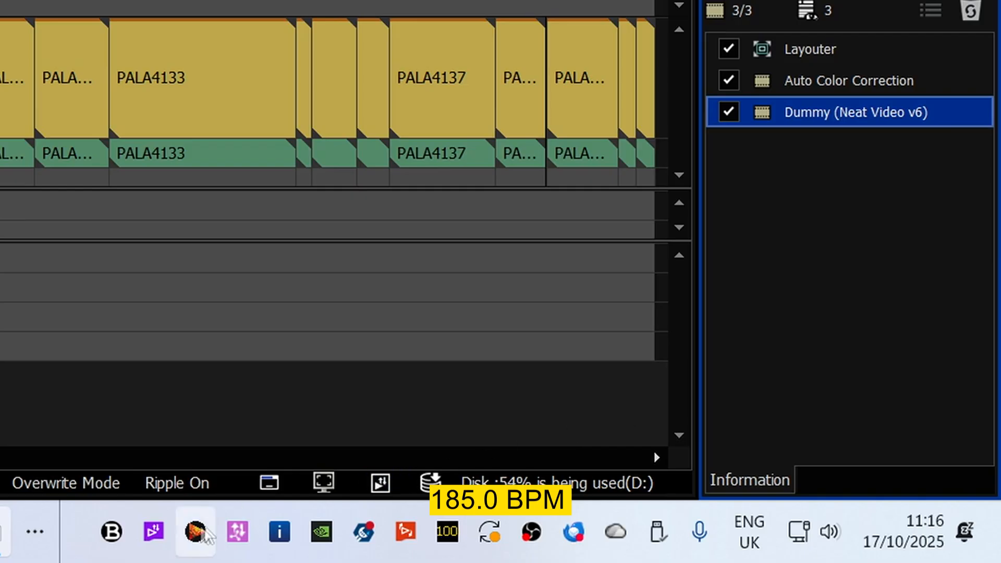
right_click(197, 537)
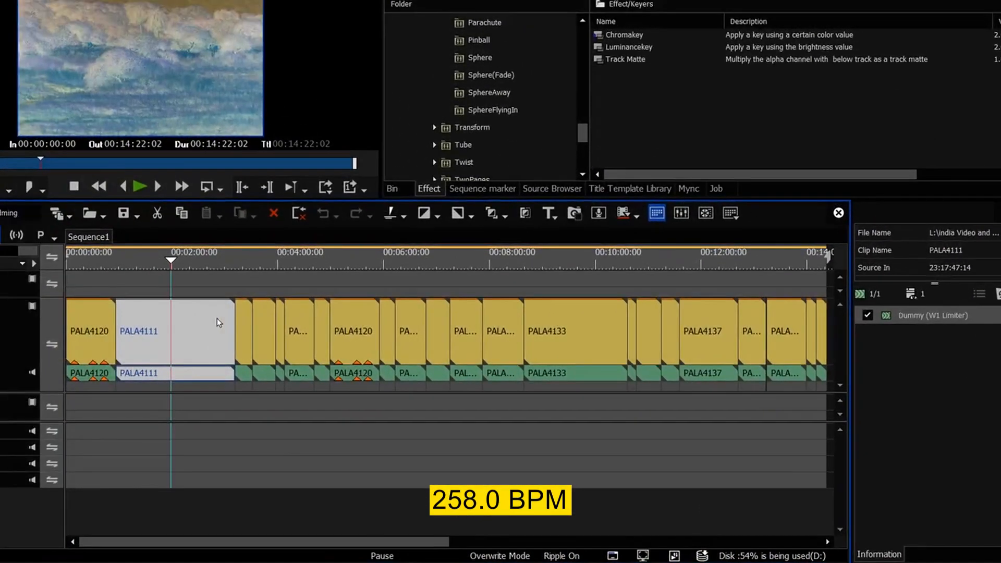
left_click(84, 293)
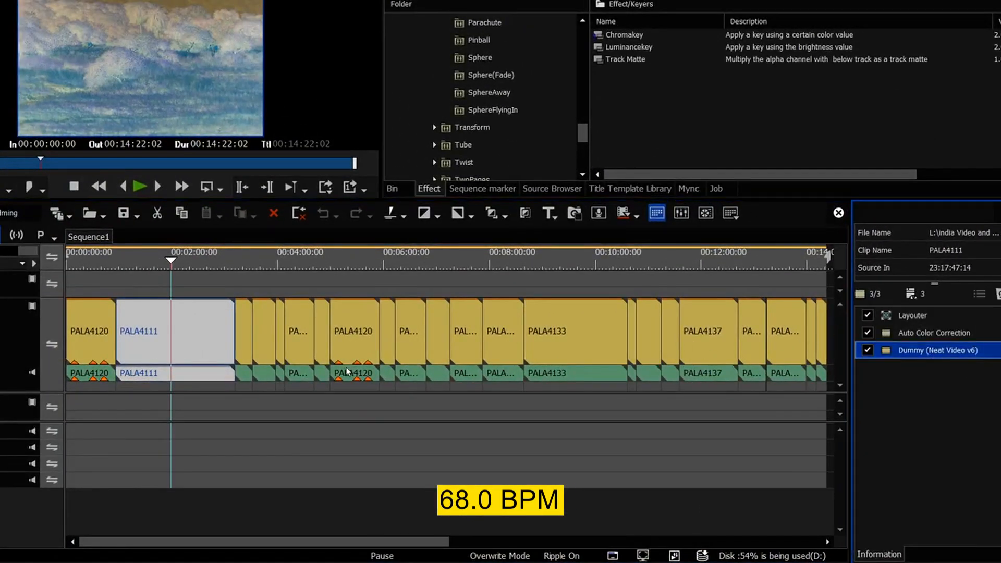
left_click(184, 376)
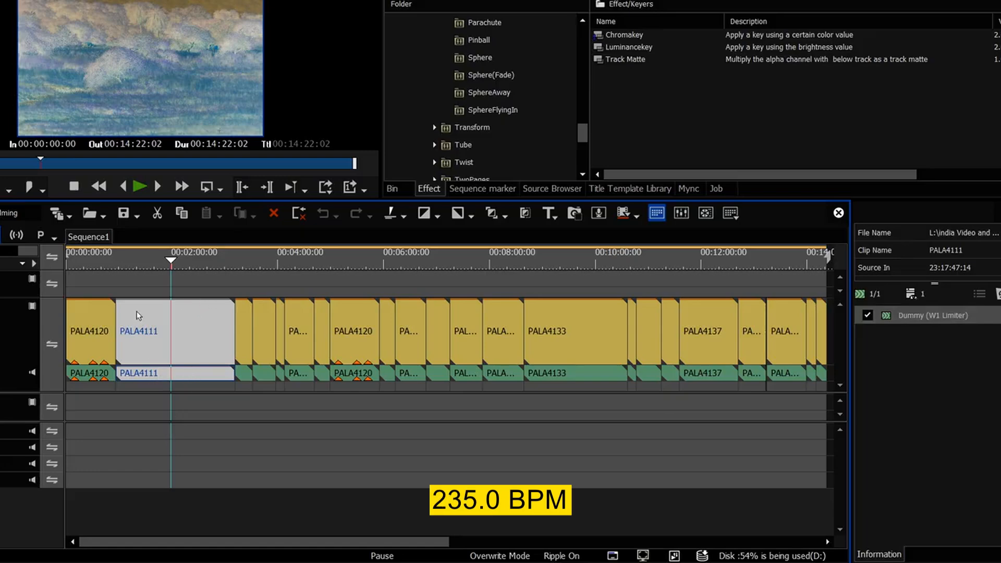
left_click(194, 268)
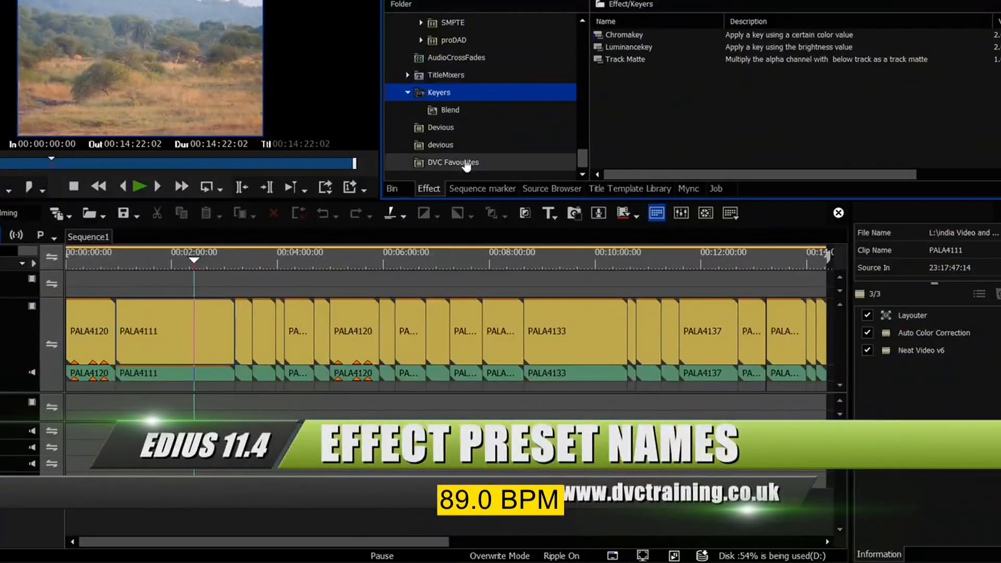
Save PALA4111's Auto Color Correction and Neat Video v6 as one DVC Favourites preset, named with the author's first name plus "cleanup"
left_click(474, 164)
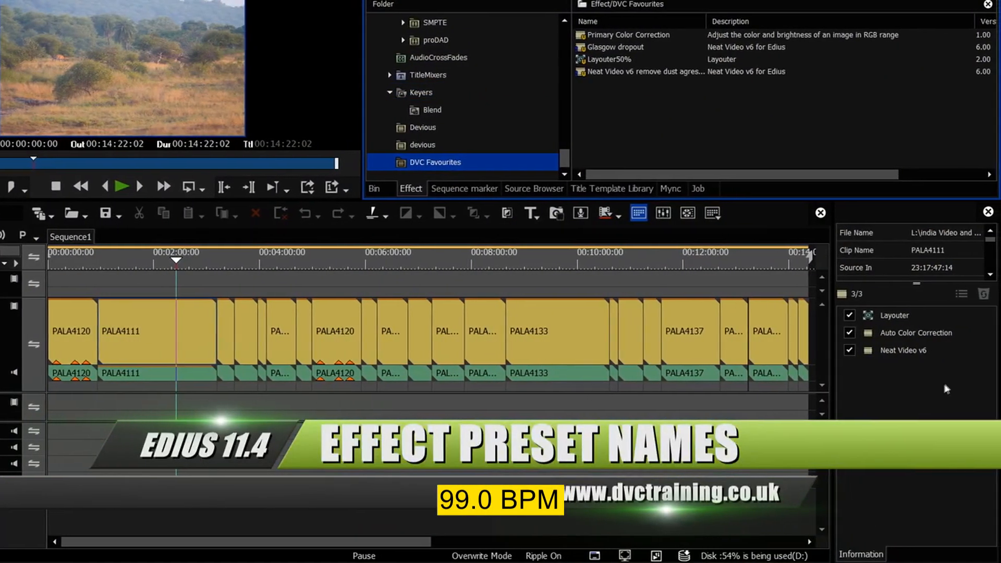
left_click(922, 333)
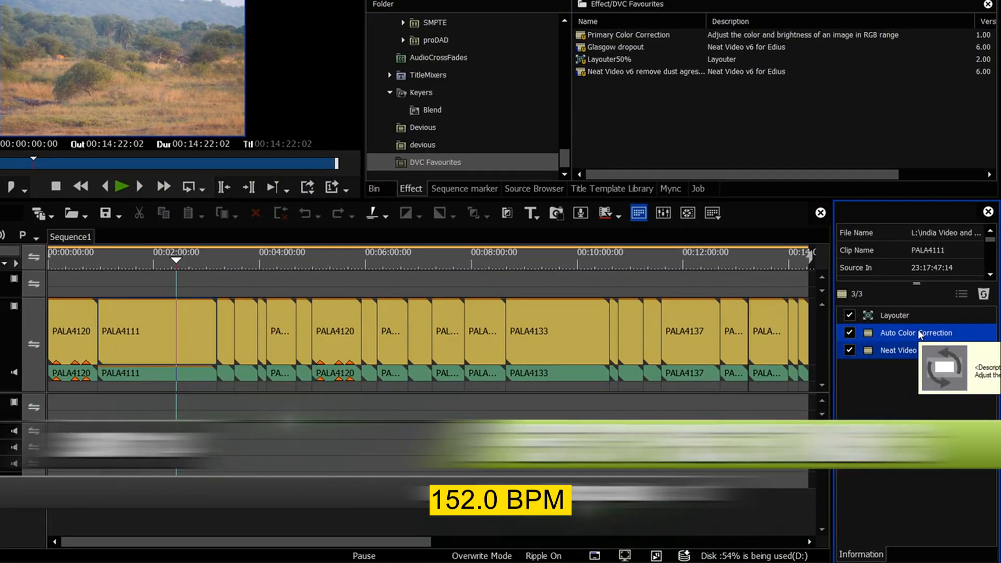
right_click(906, 334)
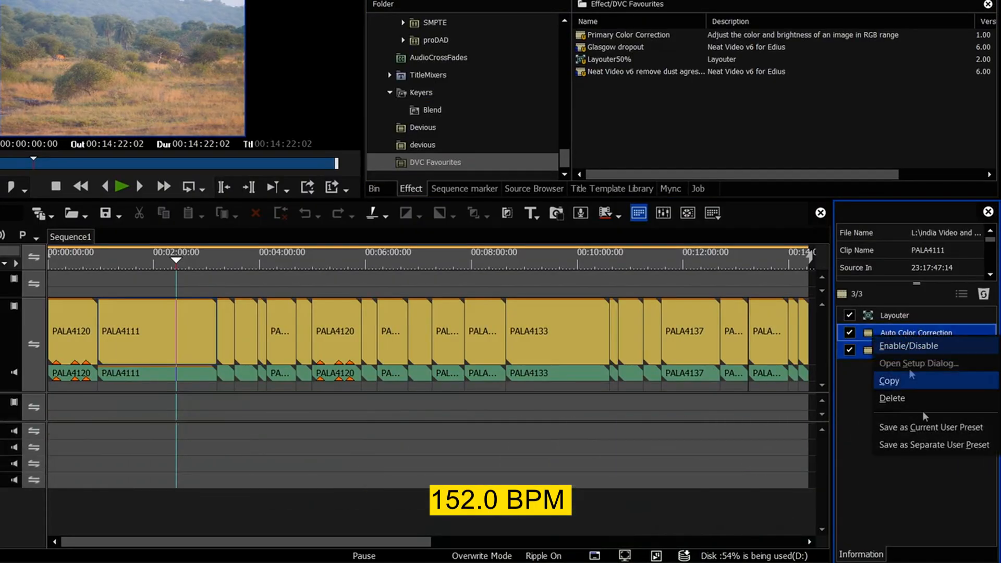
left_click(914, 427)
type("david cleanup")
key("Return")
Apply the new combined cleanup preset to the PALA4133 clip and check the filter names it lists
left_click(539, 261)
left_click(555, 322)
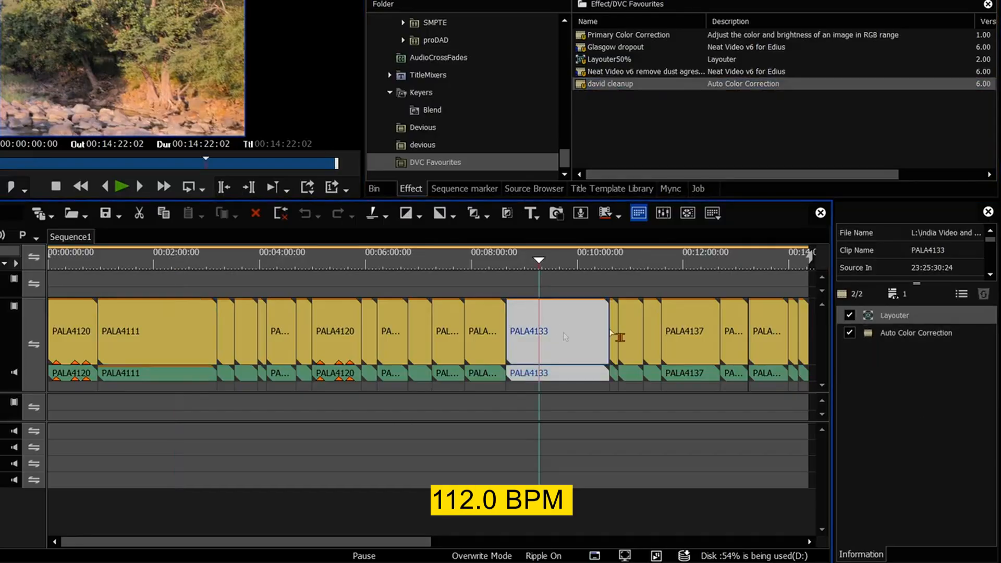
left_click_drag(602, 82, 571, 342)
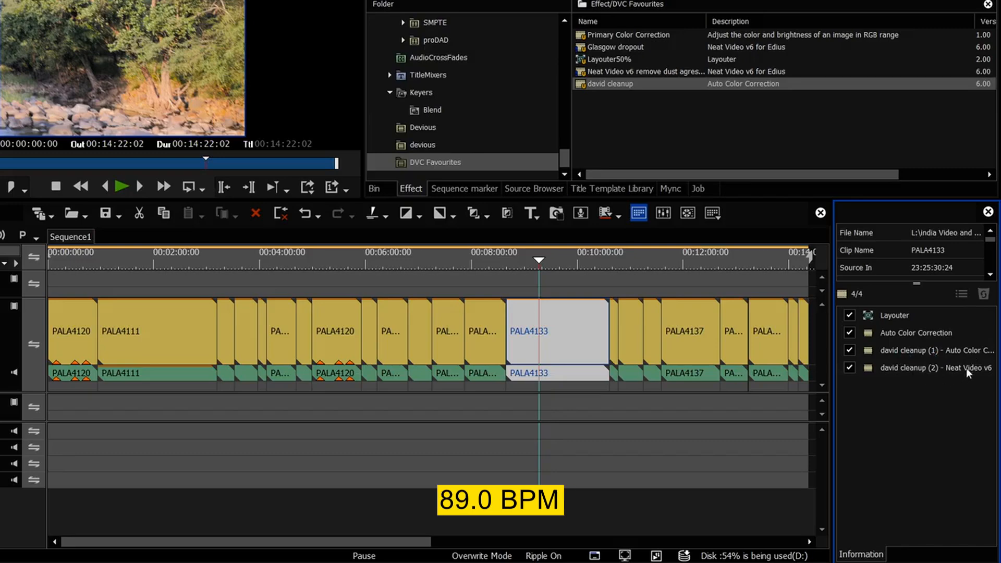
mouse_move(973, 368)
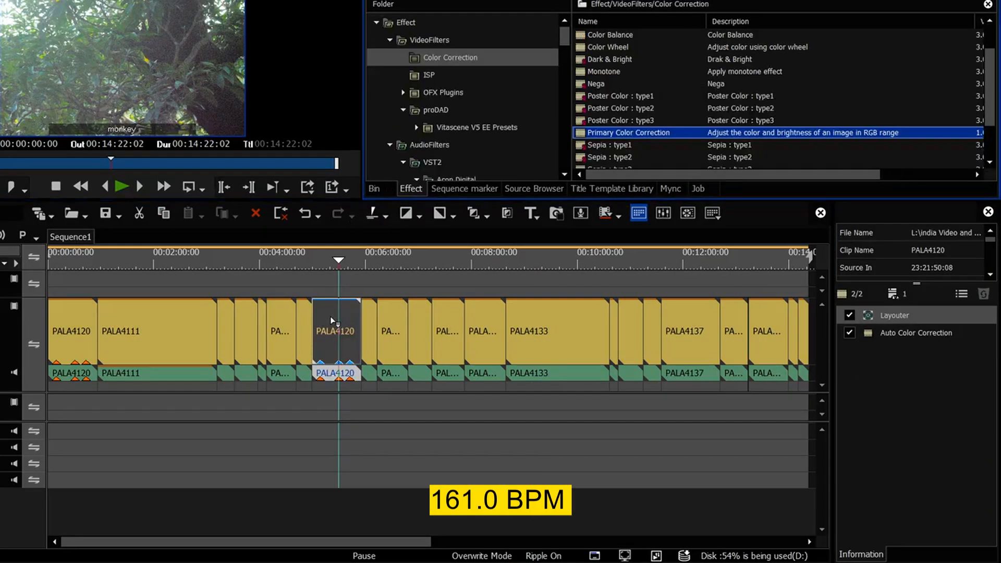
Apply Primary Color Correction to the PALA4120 clip above the monkey marker and darken the shadows and midtones with its Y curve
left_click_drag(628, 133, 861, 351)
left_click(900, 350)
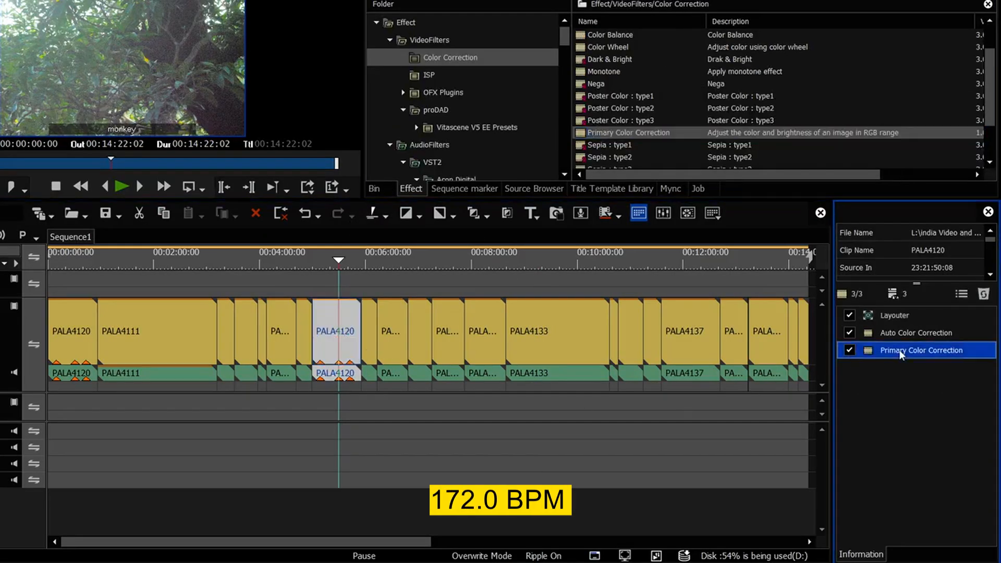
double_click(899, 351)
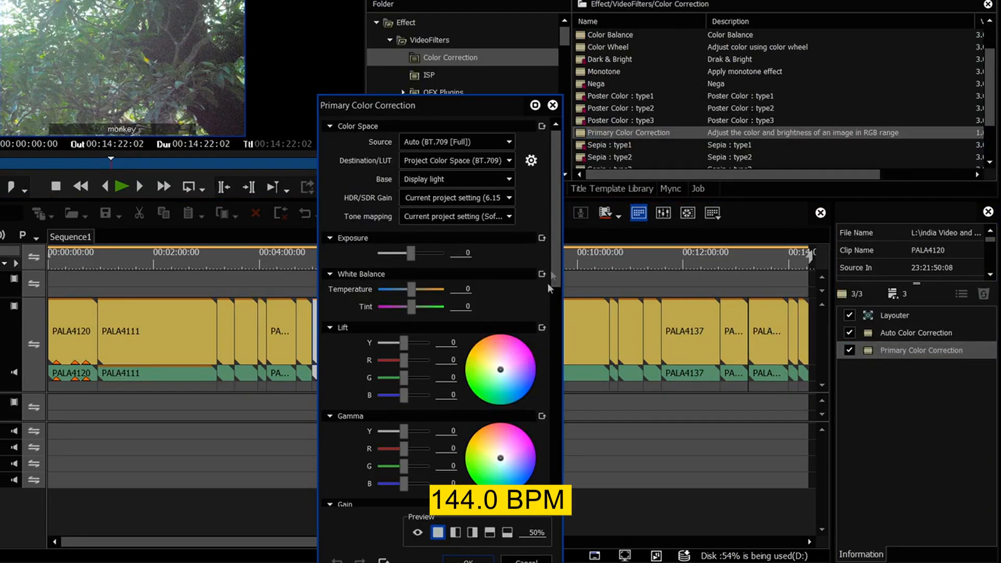
left_click_drag(562, 302, 572, 452)
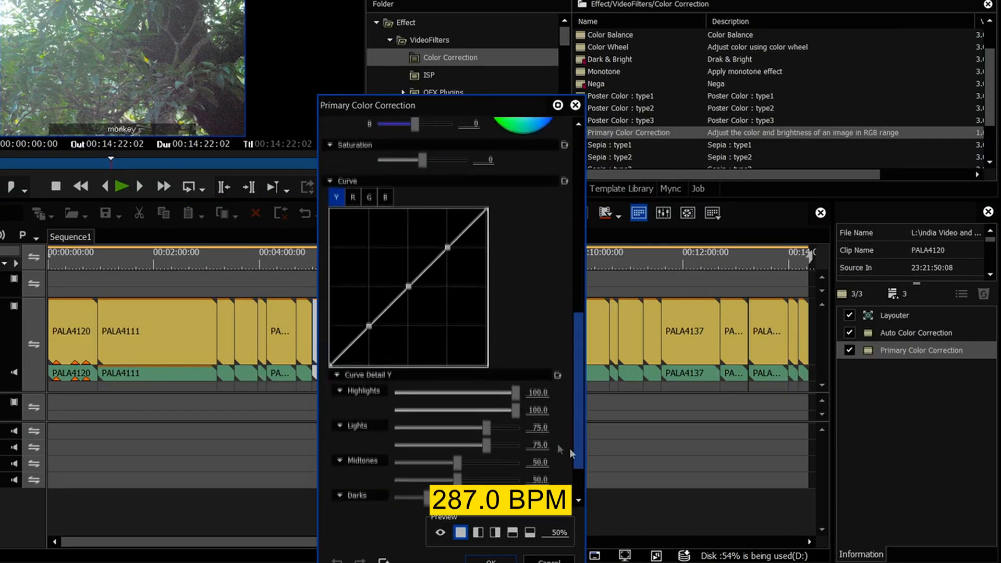
left_click_drag(369, 325, 364, 356)
left_click_drag(409, 286, 426, 285)
left_click(490, 561)
Save PALA4120's Primary Color Correction as a user preset named with the author's first name
right_click(922, 350)
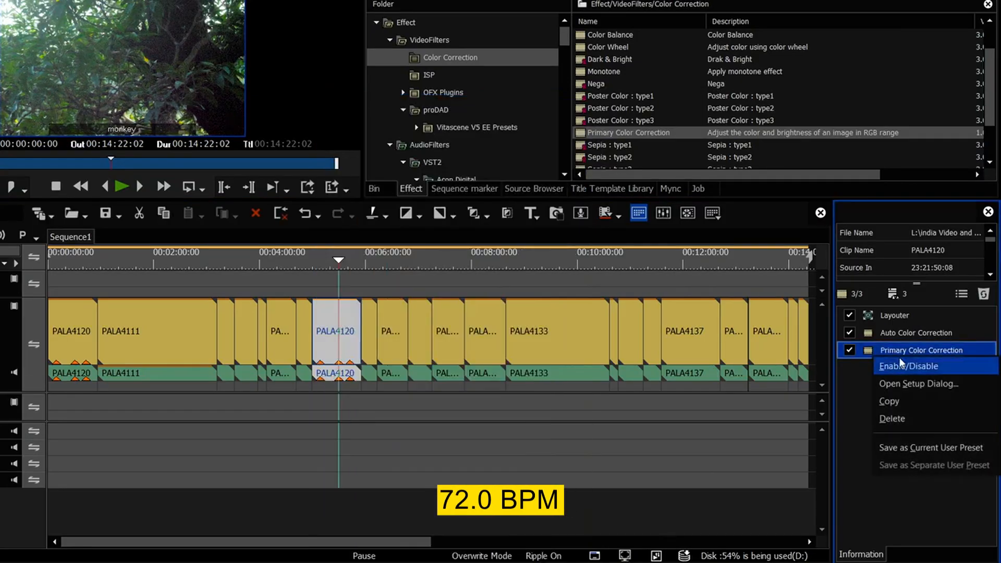
left_click(918, 449)
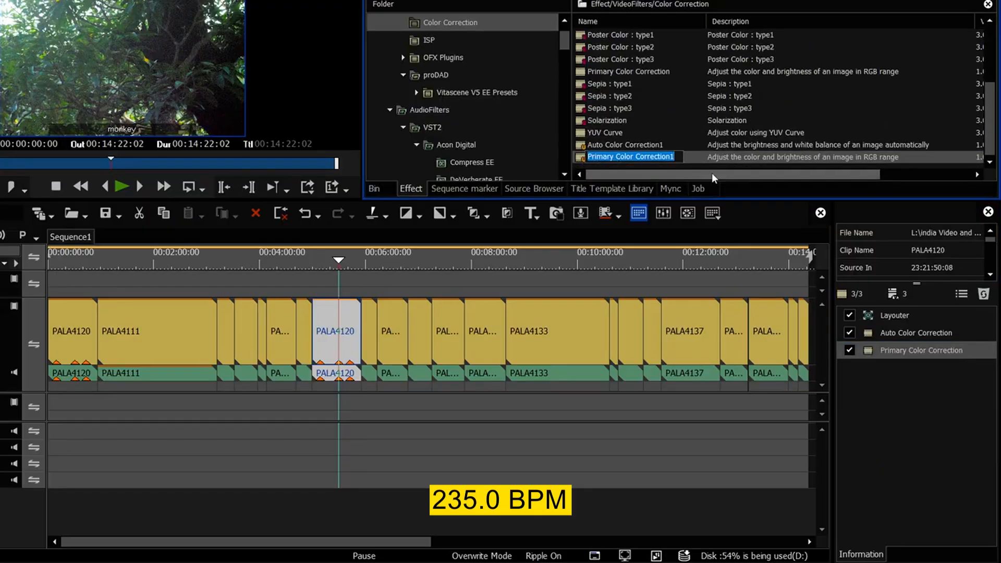
type("david")
key("Return")
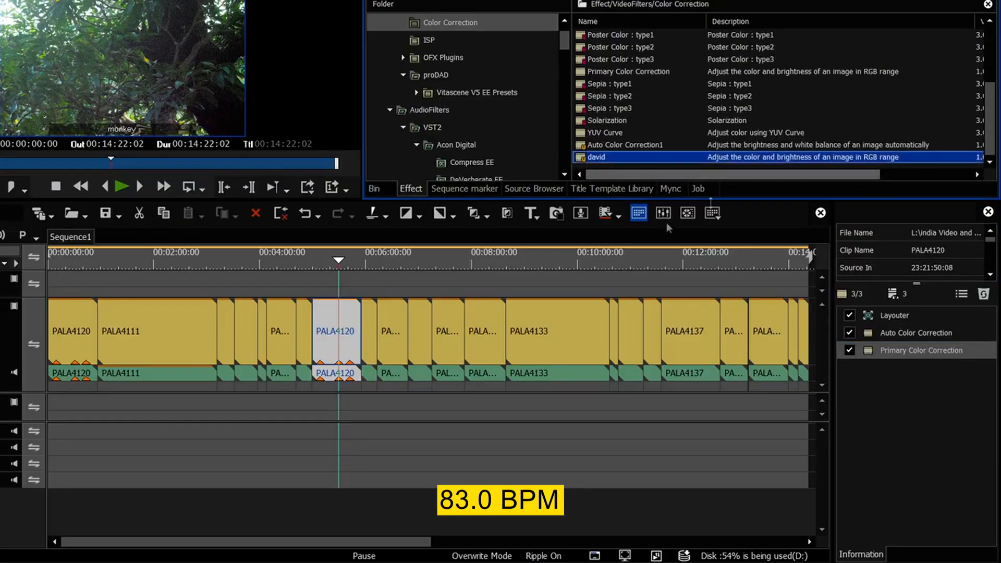
Apply the saved Primary Color Correction preset to the PALA4122 clip and inspect its filter entry
left_click(397, 258)
left_click_drag(574, 158, 394, 331)
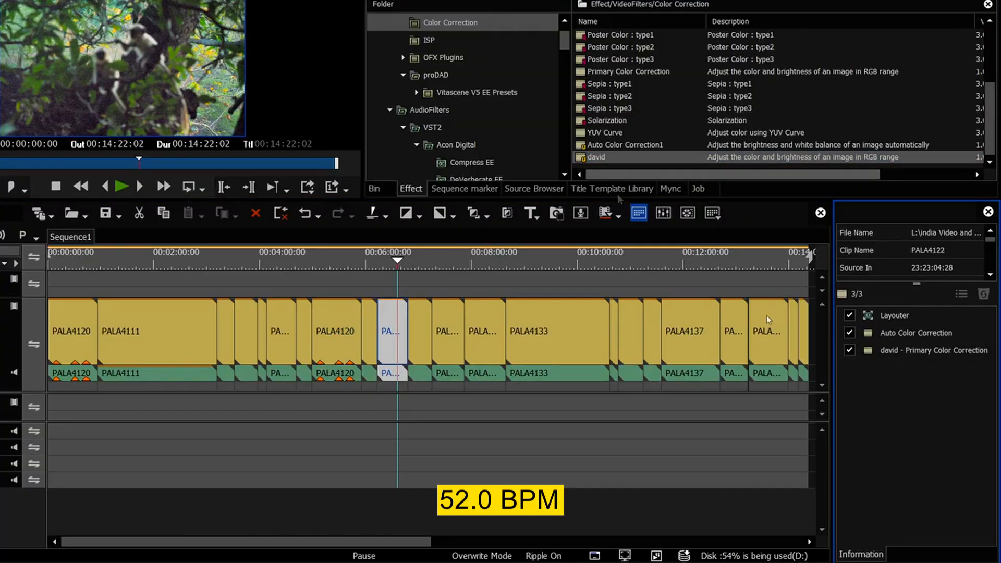
left_click(893, 349)
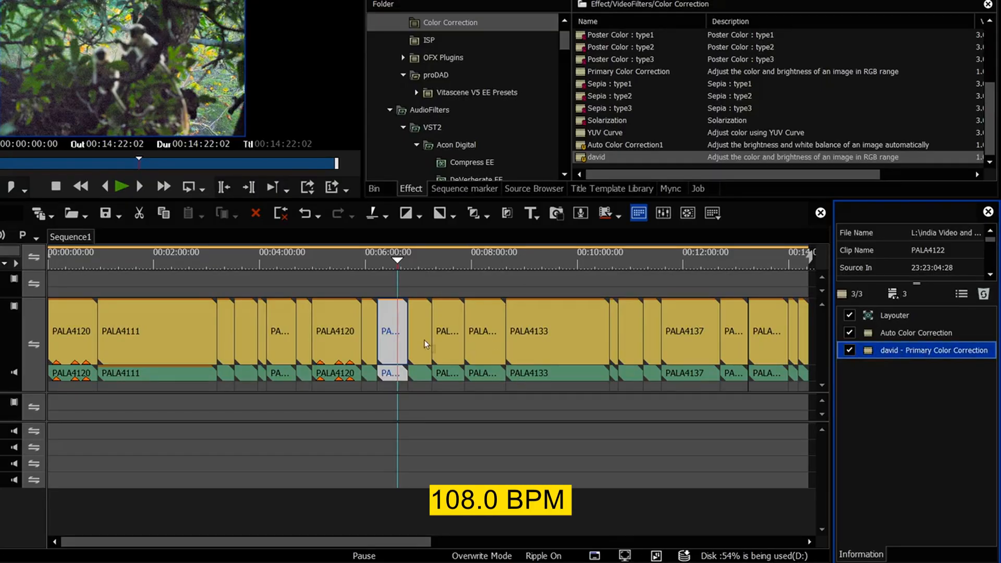
left_click_drag(424, 340, 339, 329)
left_click(404, 331)
left_click(915, 349)
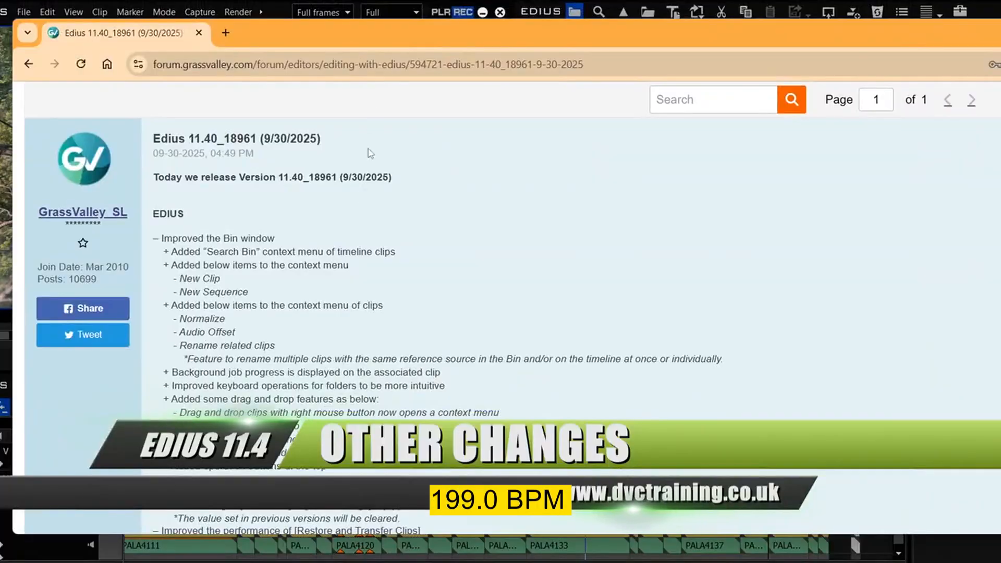
Switch to the browser and read the Edius 11.40_18961 release notes, highlighting the dummy effect and Marker Palette search entries
scroll(362, 199, "down", 3)
scroll(366, 209, "up", 1)
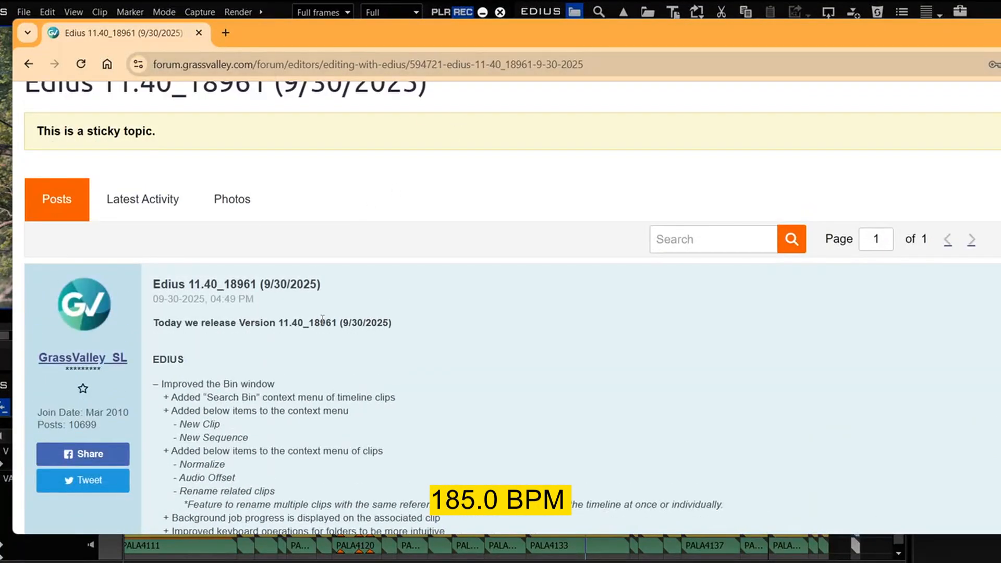
scroll(323, 319, "down", 1)
scroll(239, 334, "down", 1)
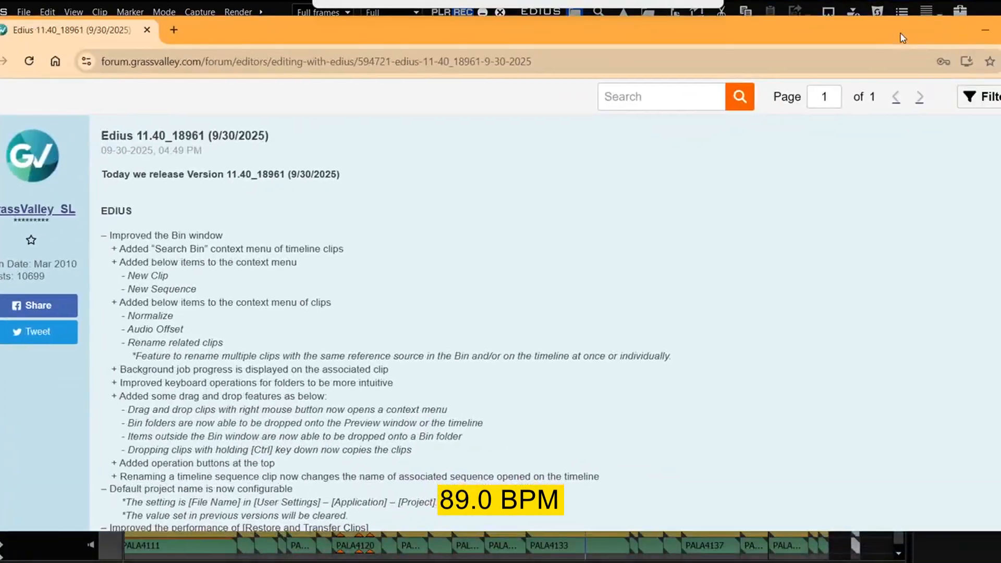
scroll(330, 343, "down", 6)
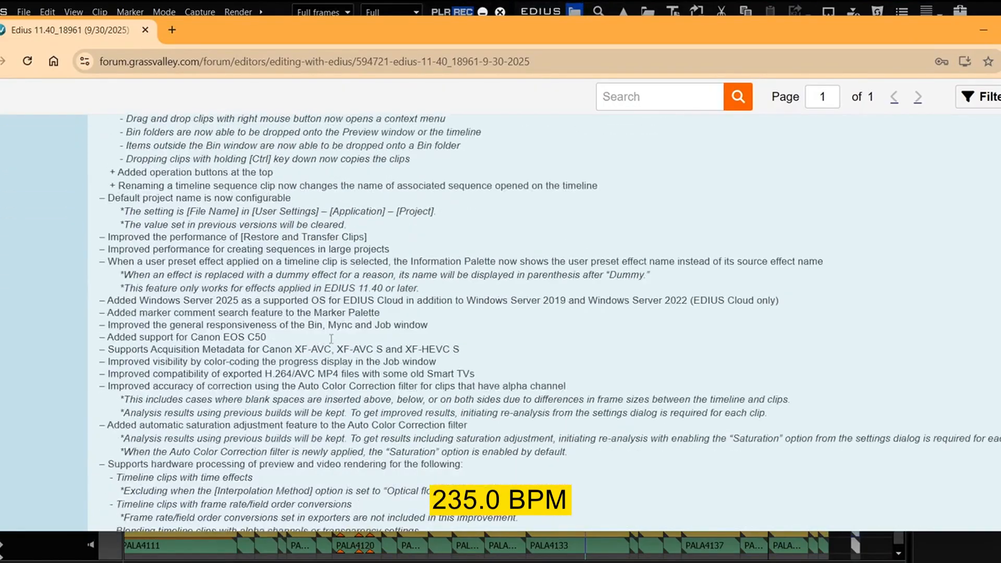
left_click_drag(386, 273, 227, 275)
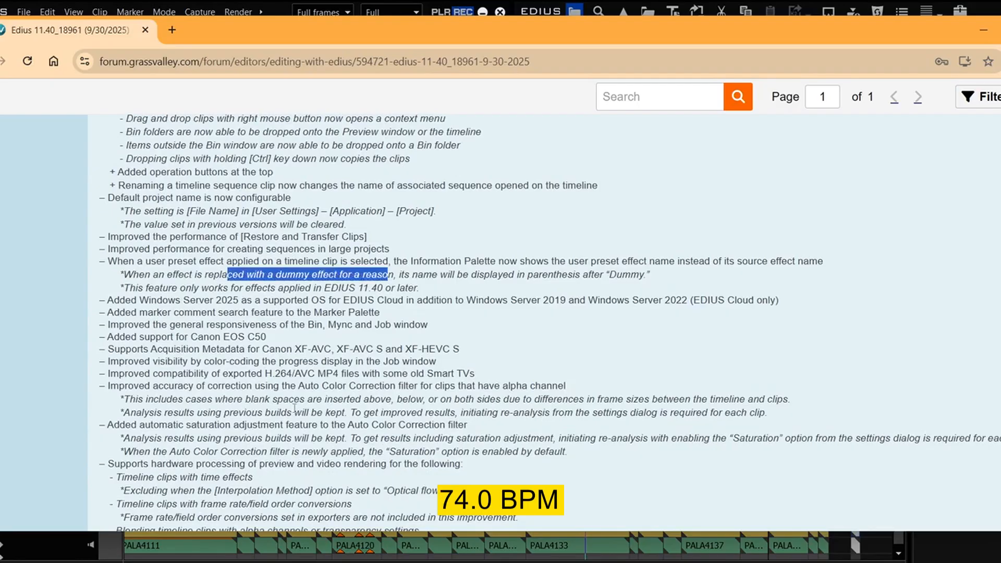
mouse_move(172, 312)
left_mouse_down()
mouse_move(427, 314)
mouse_move(86, 317)
left_mouse_up()
Highlight the release notes on hardware processing of preview and video rendering, including the supported timeline clip cases
scroll(470, 328, "down", 3)
left_click(260, 313)
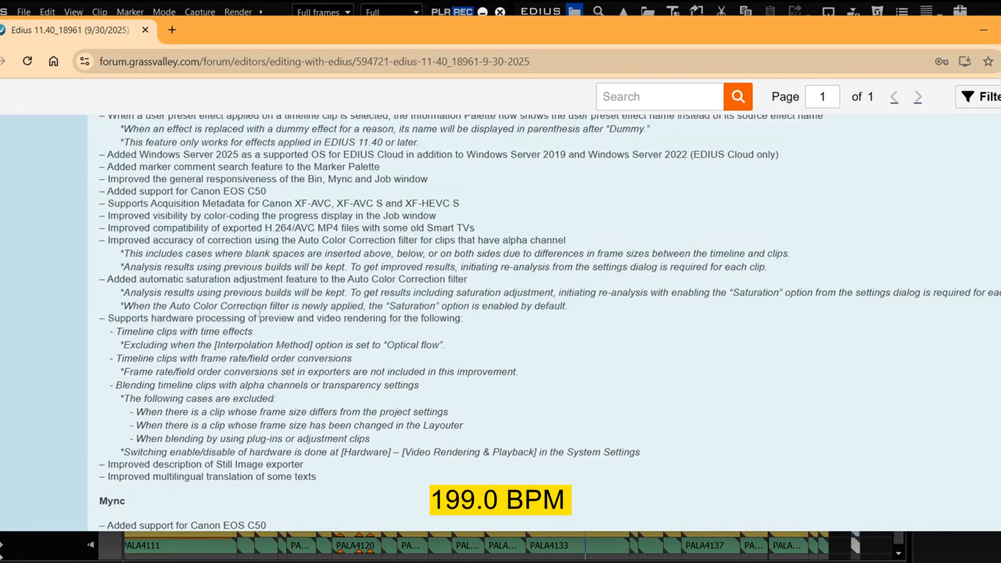
left_click_drag(196, 319, 464, 319)
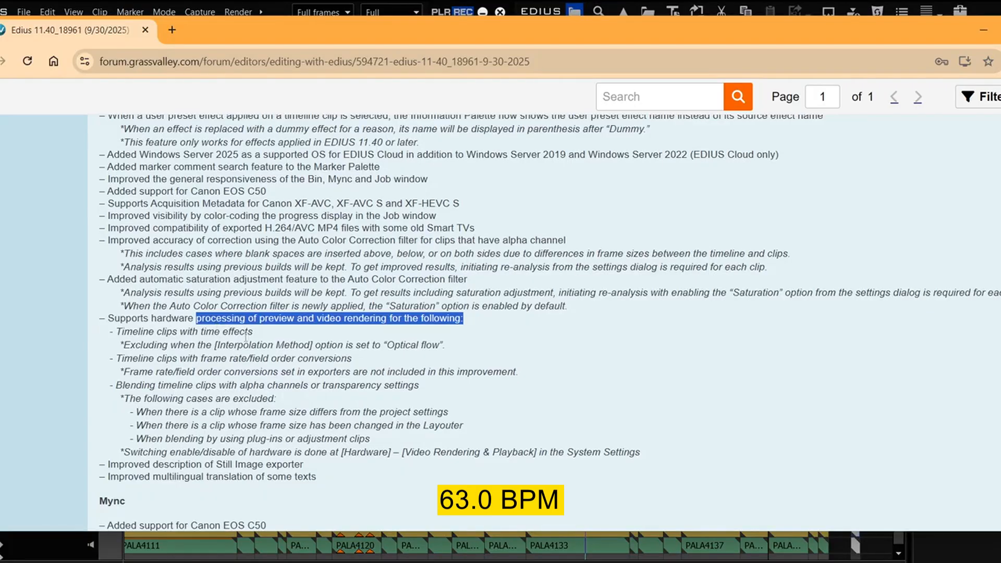
left_click_drag(117, 334, 371, 440)
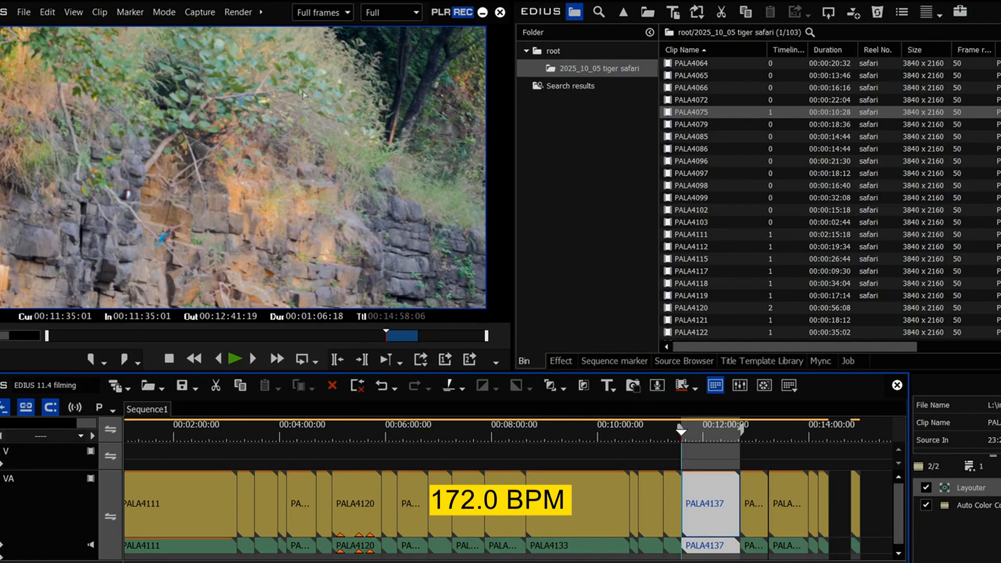
Switch back to EDIUS and set the Video Rendering & Playback GPU to NVIDIA GeForce RTX 3060 in System Settings
left_click(261, 12)
mouse_move(286, 48)
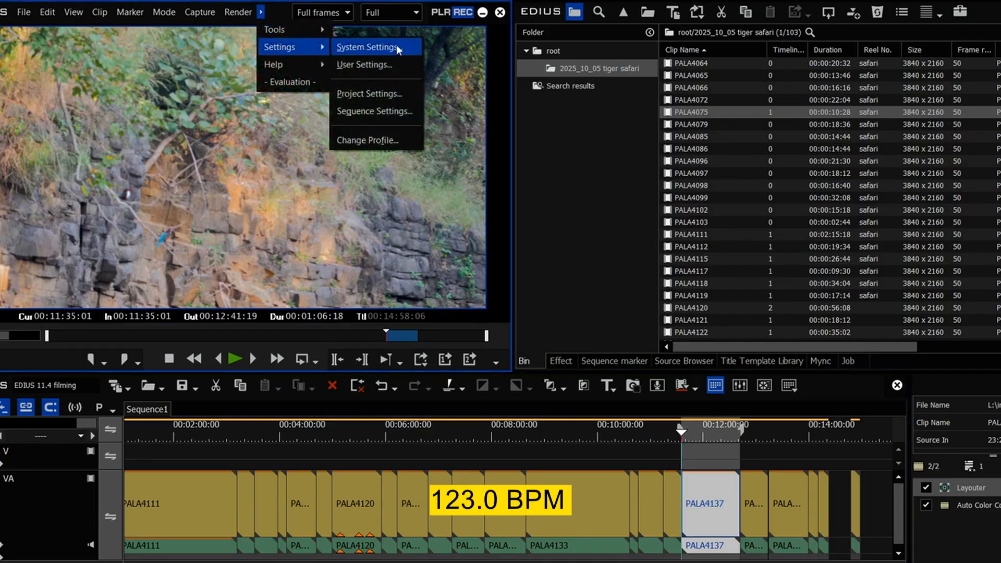
left_click(399, 50)
left_click(547, 228)
left_click(576, 299)
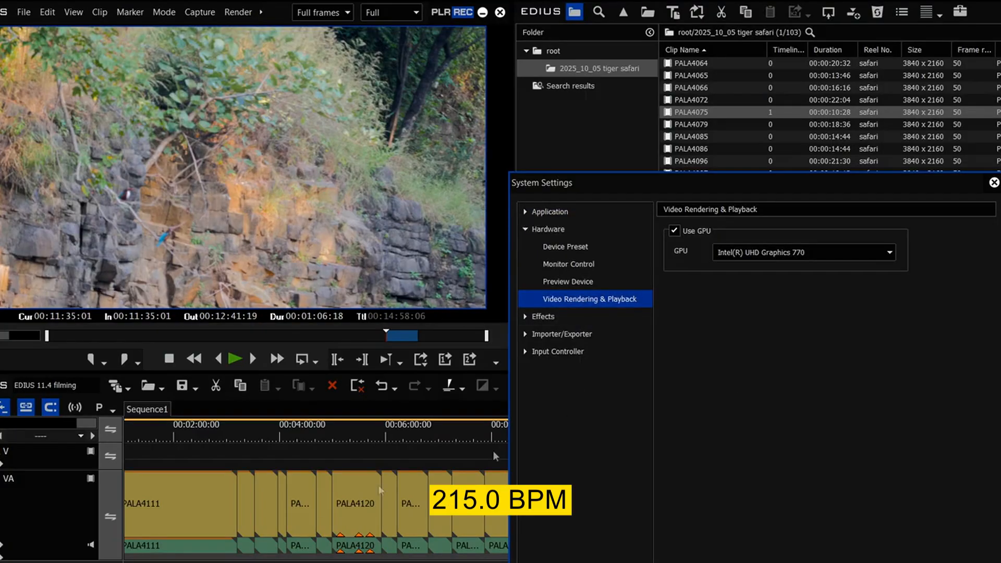
left_click_drag(718, 177, 472, 85)
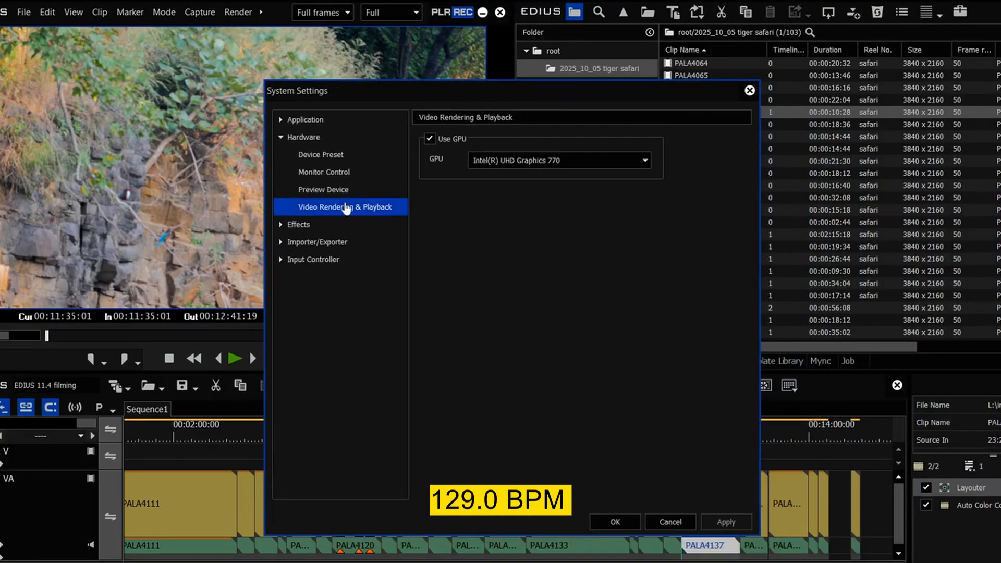
left_click(537, 161)
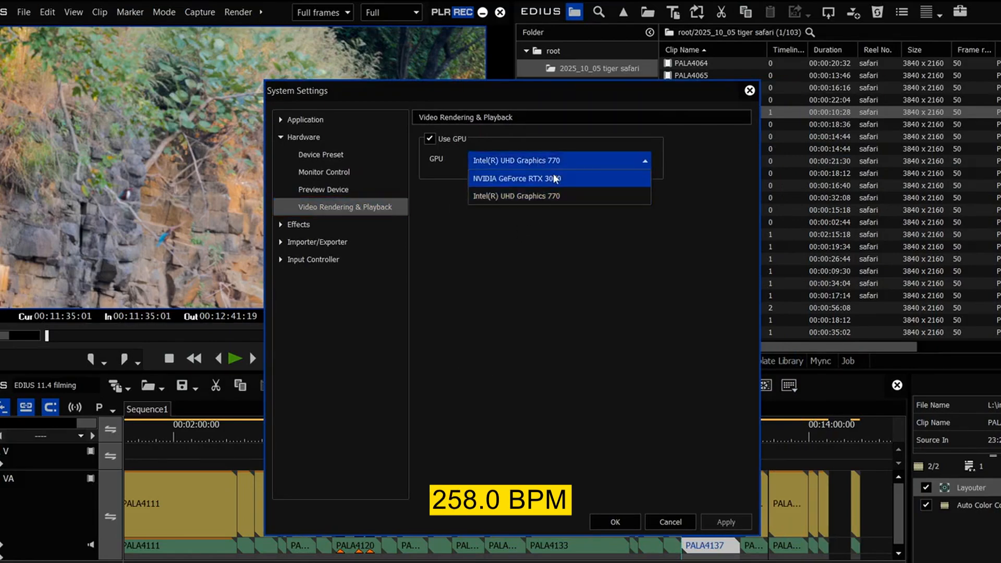
left_click(541, 178)
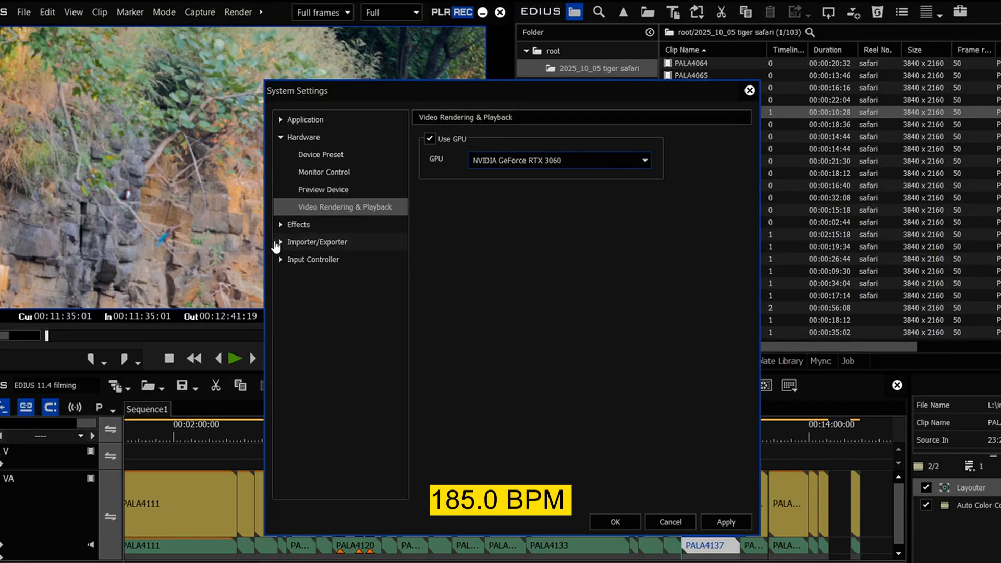
Check the hardware decoder options in the AVCHD and HEVC importer/exporter settings
left_click(280, 242)
left_click(329, 189)
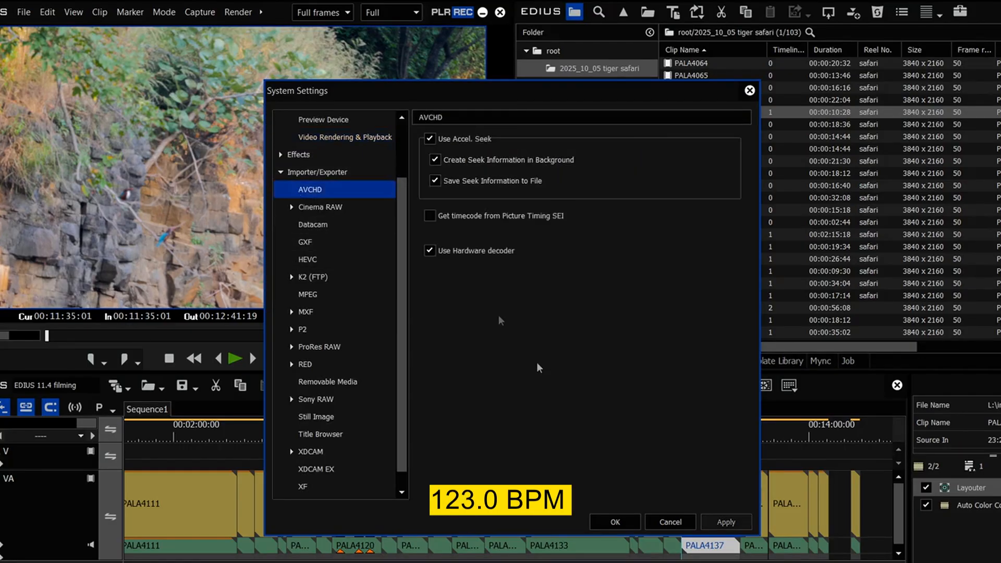
left_click(306, 260)
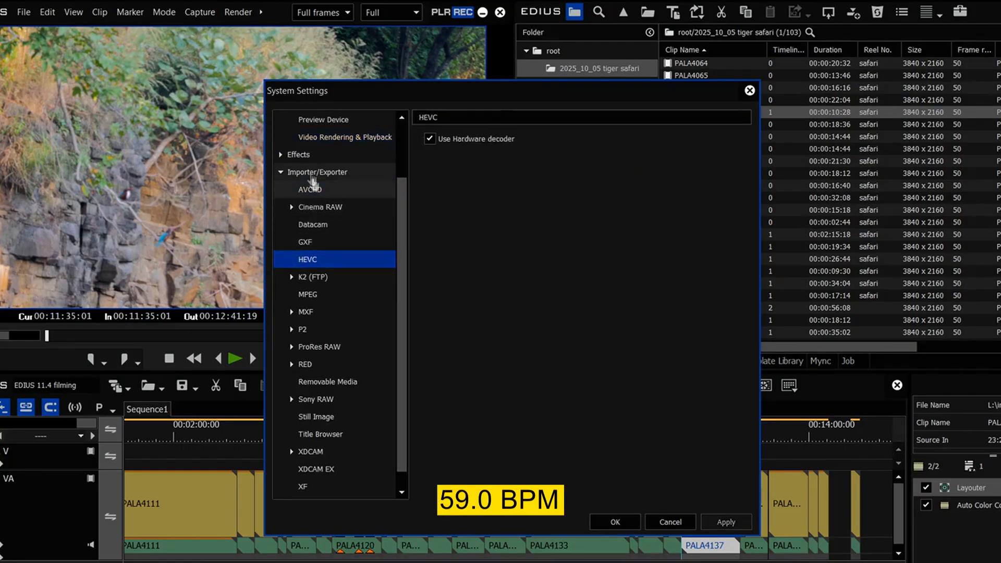
Check the AVCHD importer/exporter settings and highlight the release note about renaming a timeline sequence clip in the browser
left_click(313, 189)
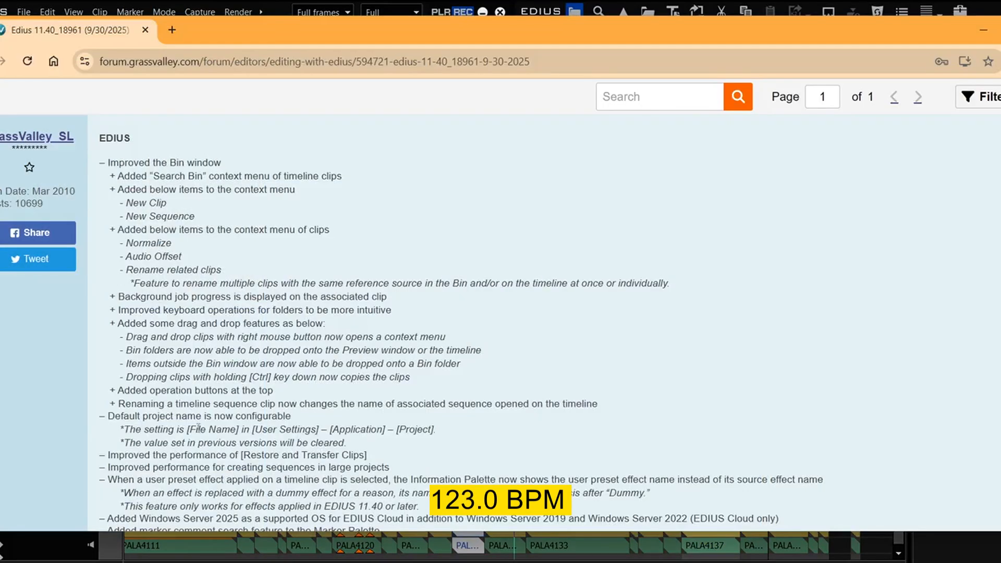
triple_click(664, 404)
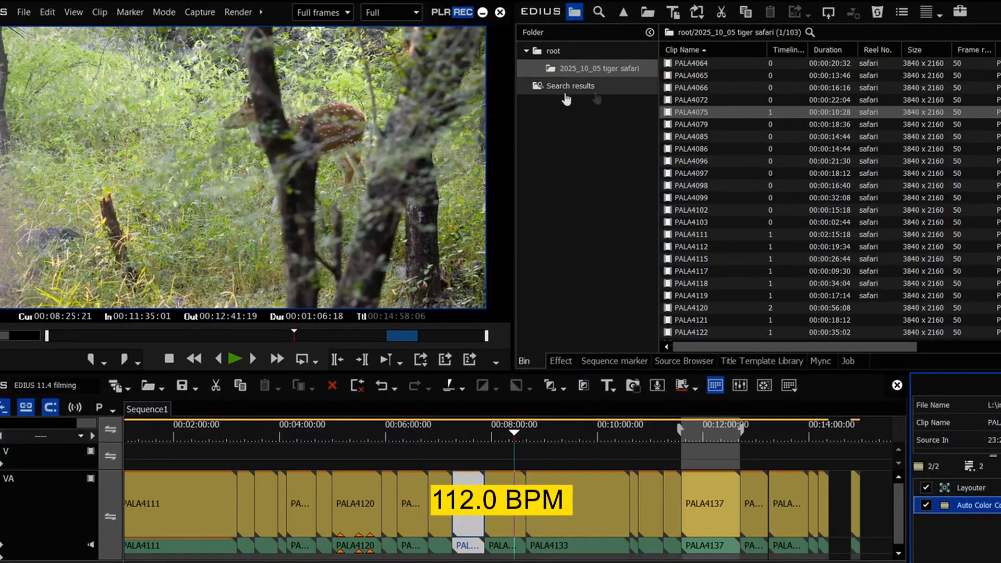
Rename Sequence1 in the bin's root folder as safari
left_click(553, 50)
left_click(702, 63)
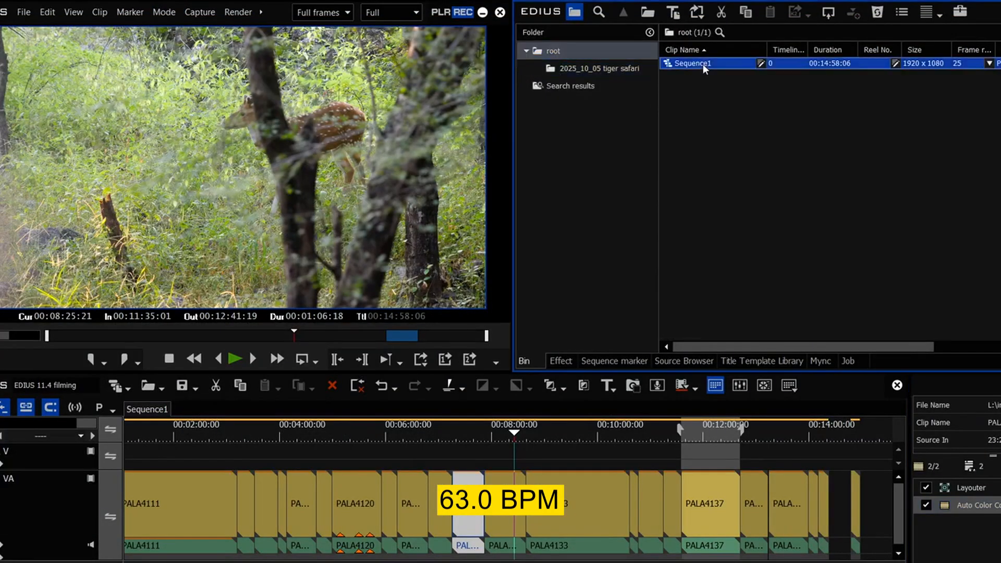
left_click(693, 63)
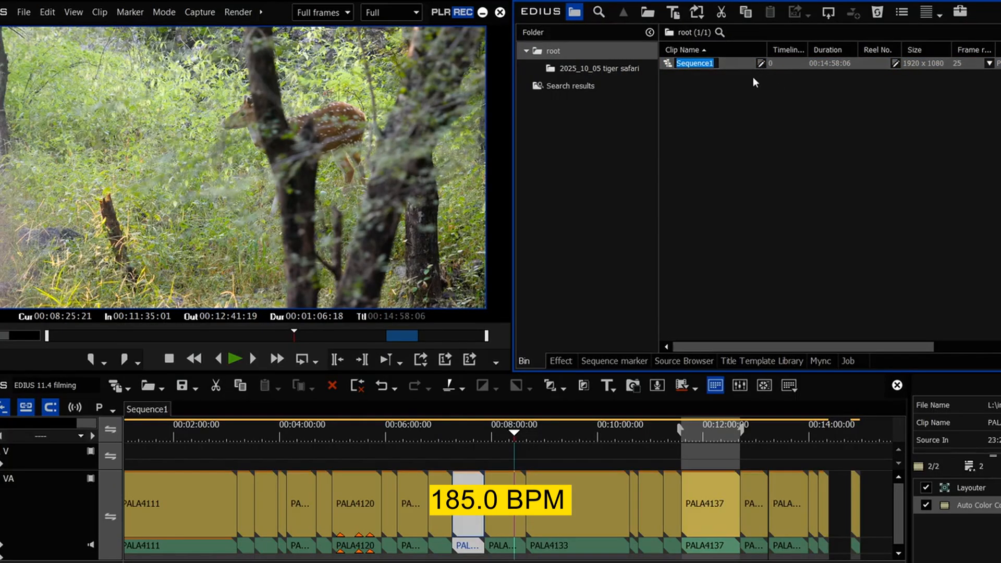
type("safari")
key("Return")
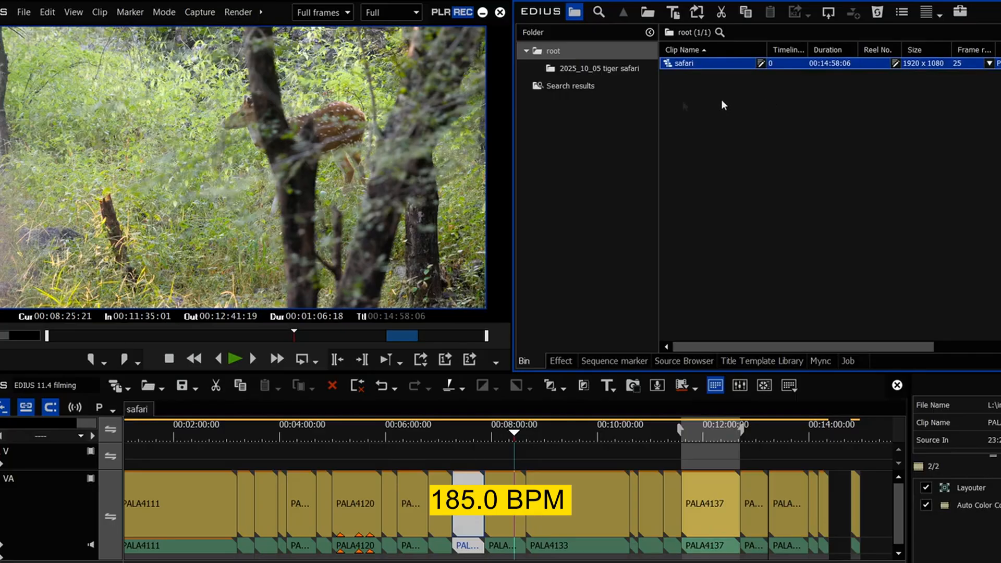
left_click(708, 64)
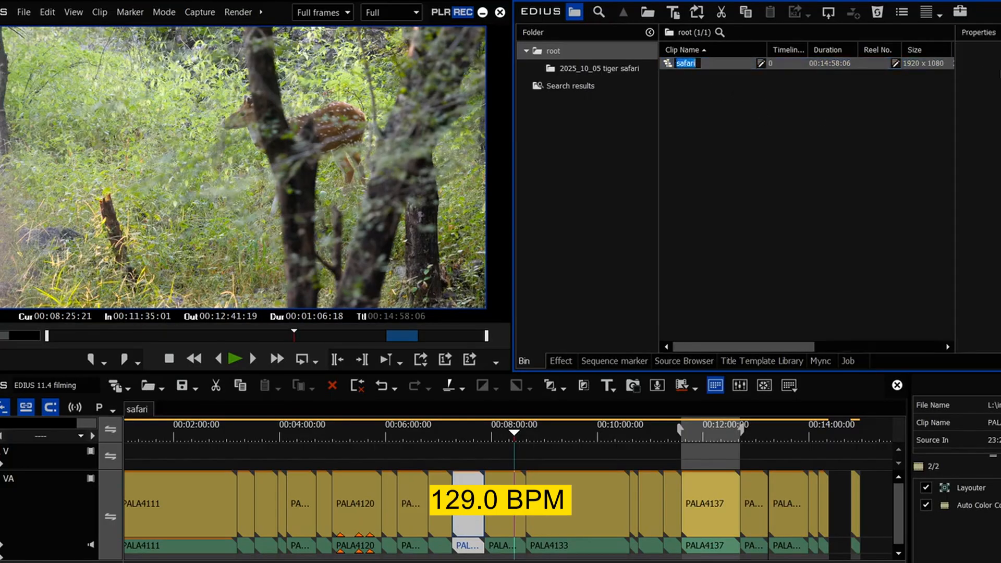
left_click(686, 71)
left_click(666, 66)
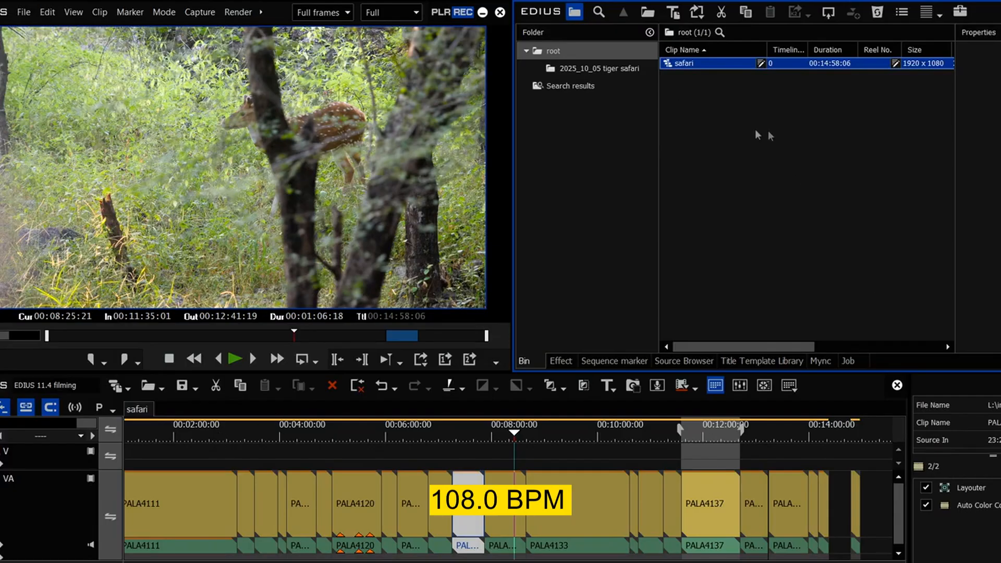
left_click(751, 82)
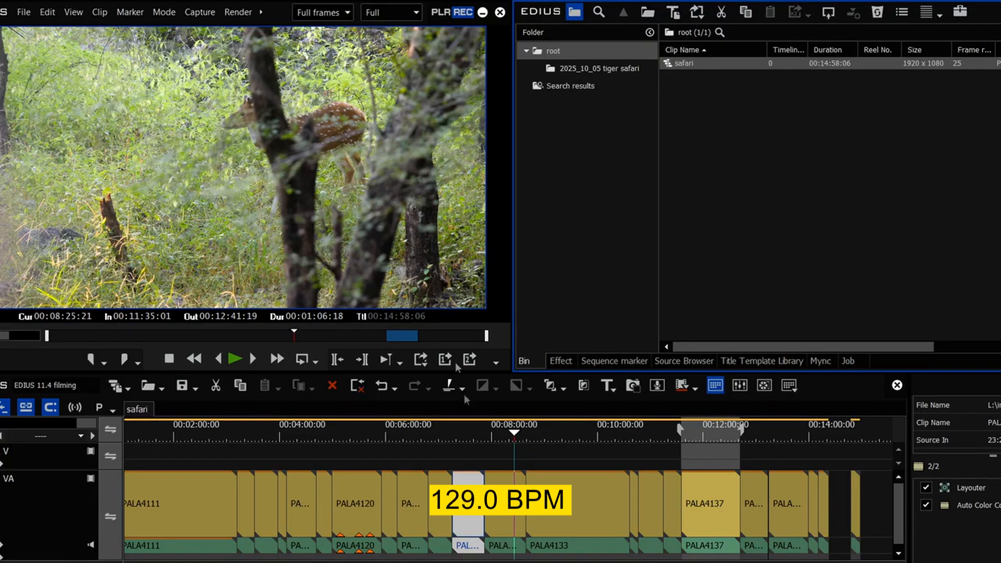
View the Mync asset list, return to the bin, and examine the commands available for a safari clip
left_click(820, 362)
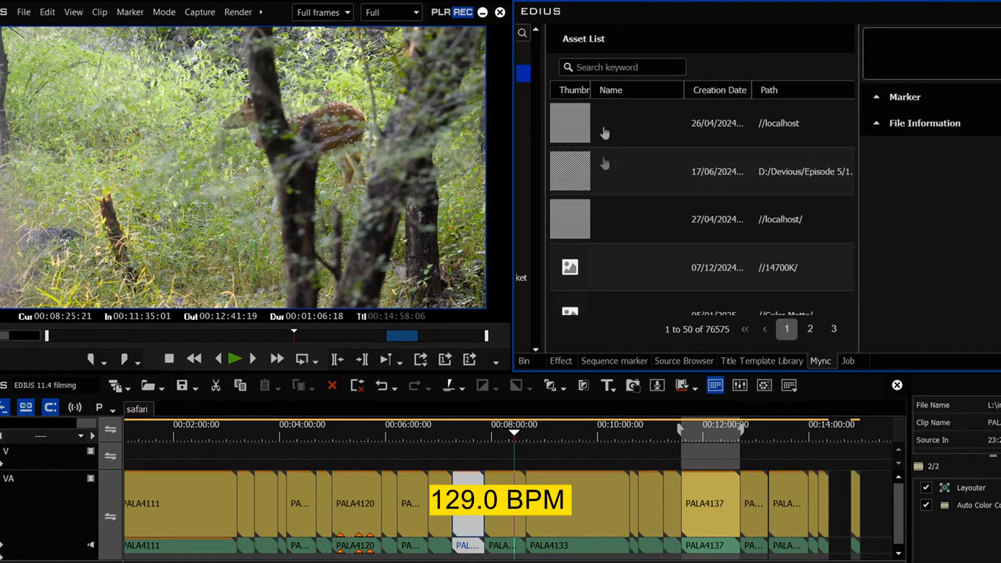
left_click(524, 361)
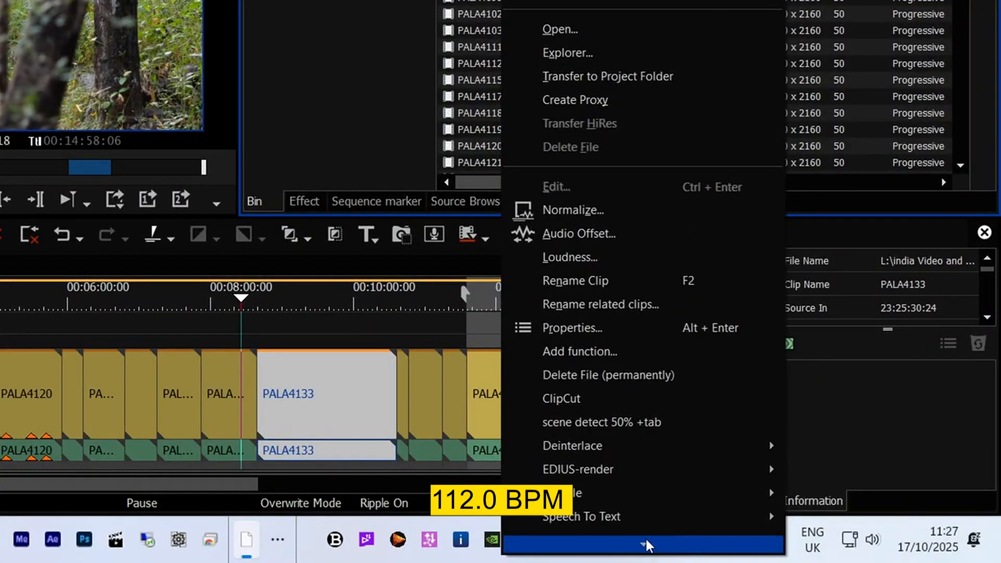
left_click(661, 418)
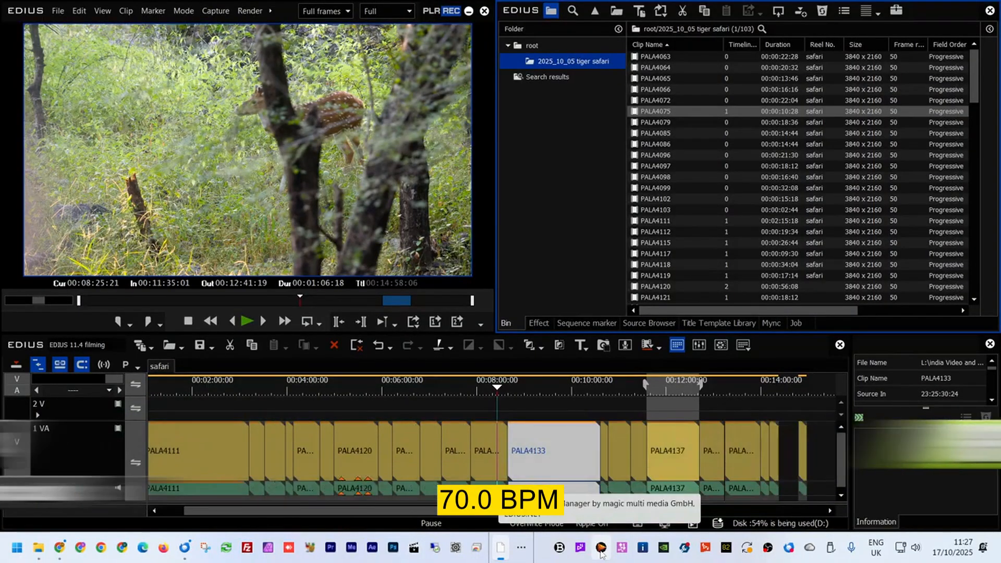
left_click(601, 548)
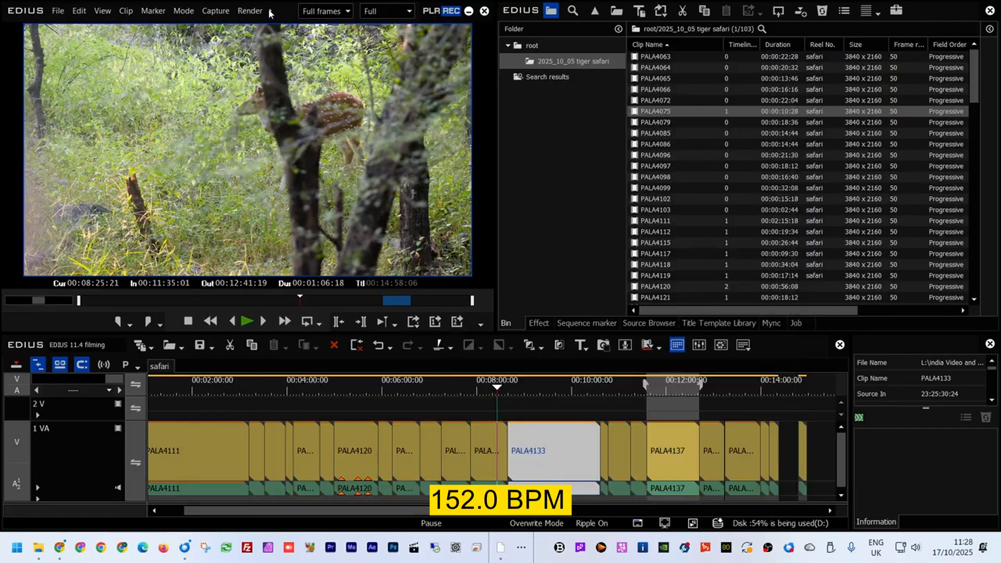
Open the EDIUS 11 Bonus Contents download page and look through its audio and video plug-in packs
left_click(270, 11)
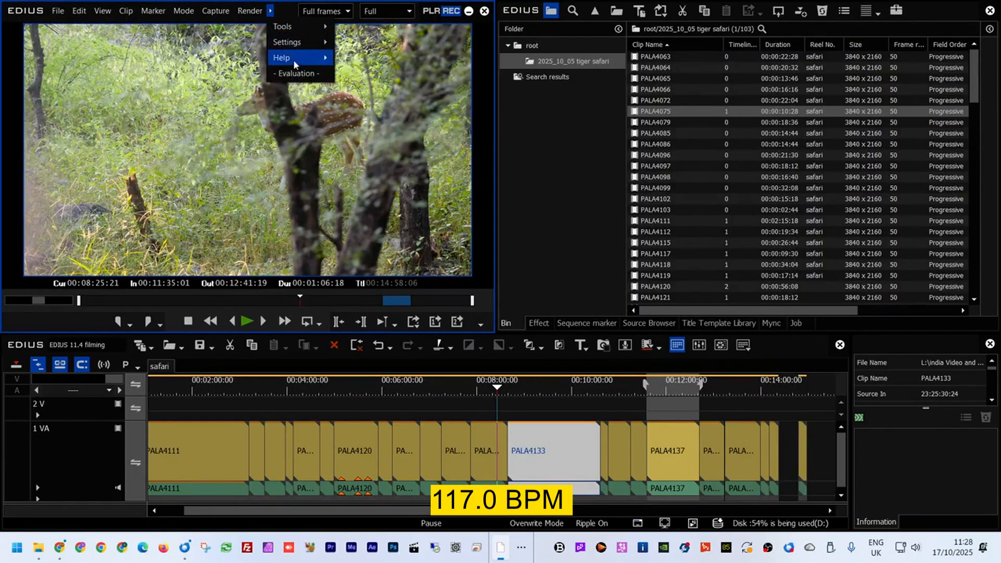
mouse_move(293, 58)
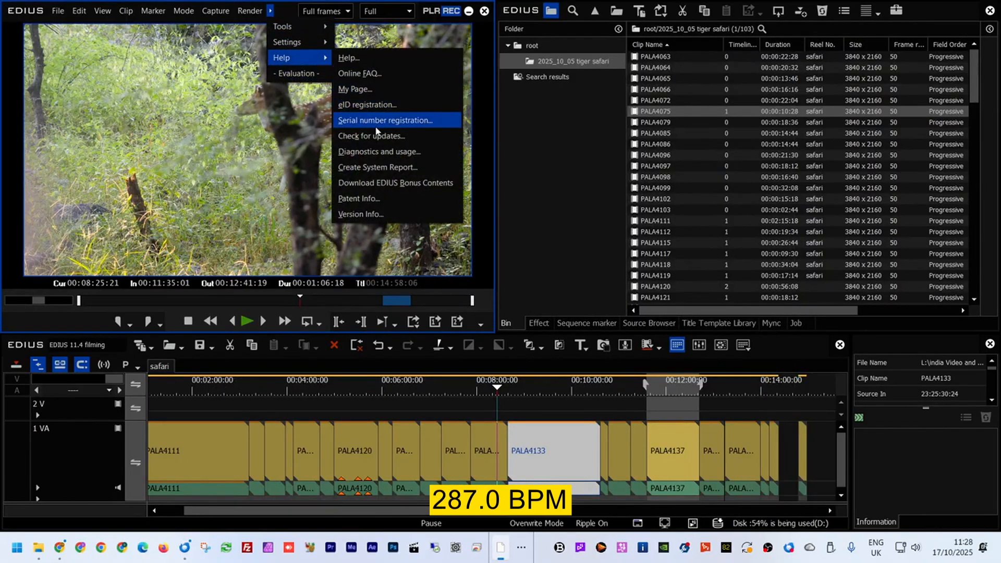
left_click(393, 186)
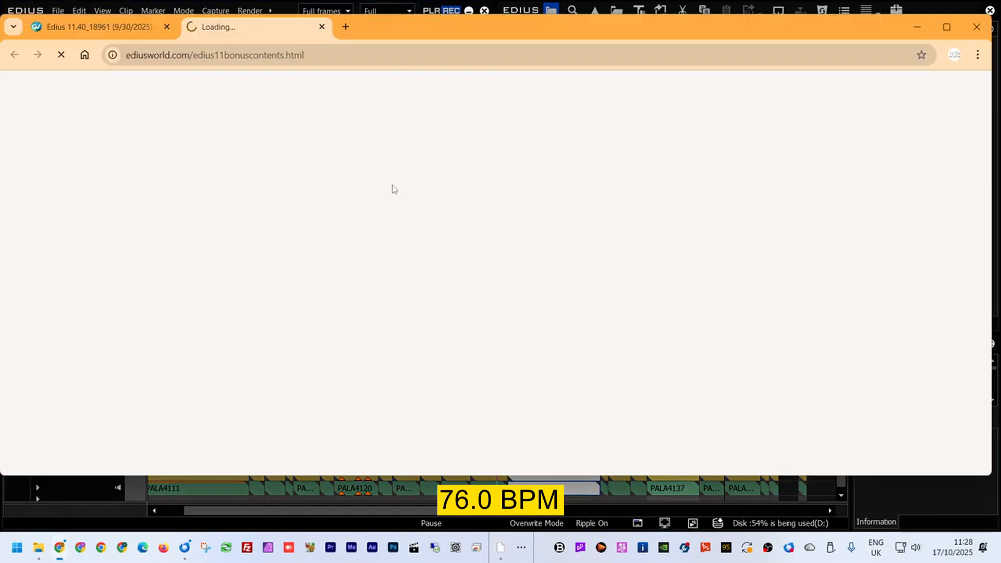
scroll(398, 190, "down", 7)
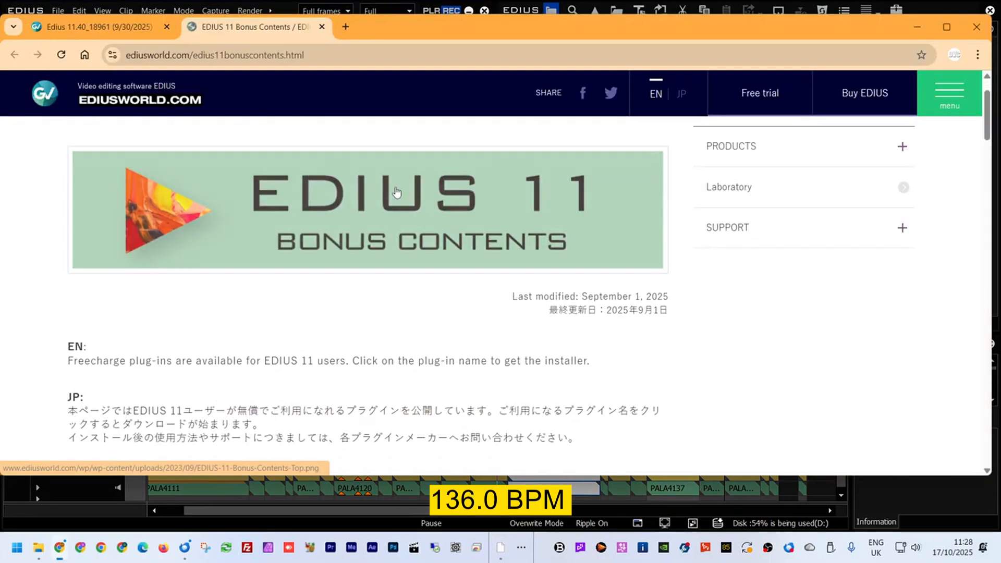
scroll(281, 232, "down", 12)
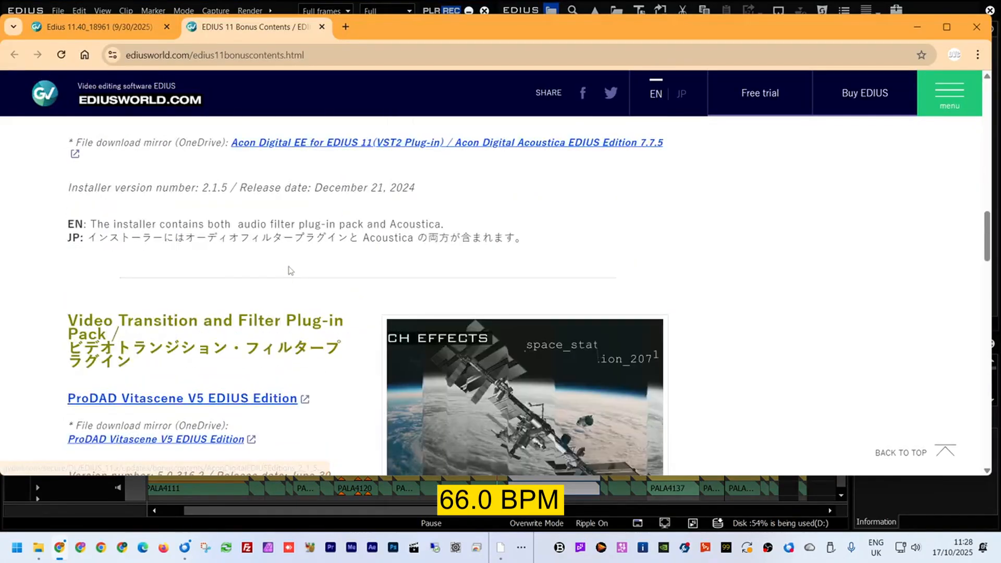
scroll(291, 271, "down", 7)
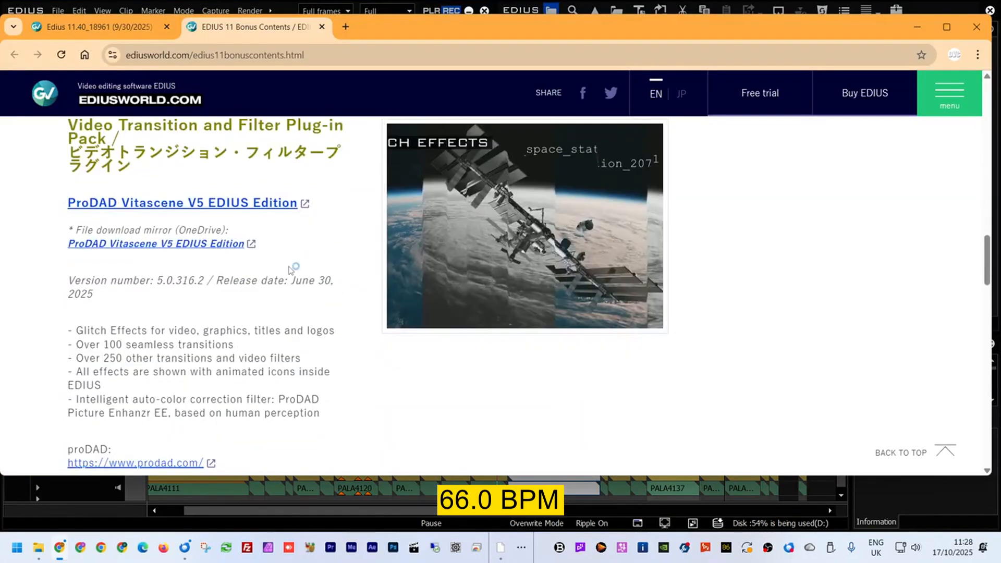
scroll(290, 271, "up", 15)
scroll(290, 271, "up", 8)
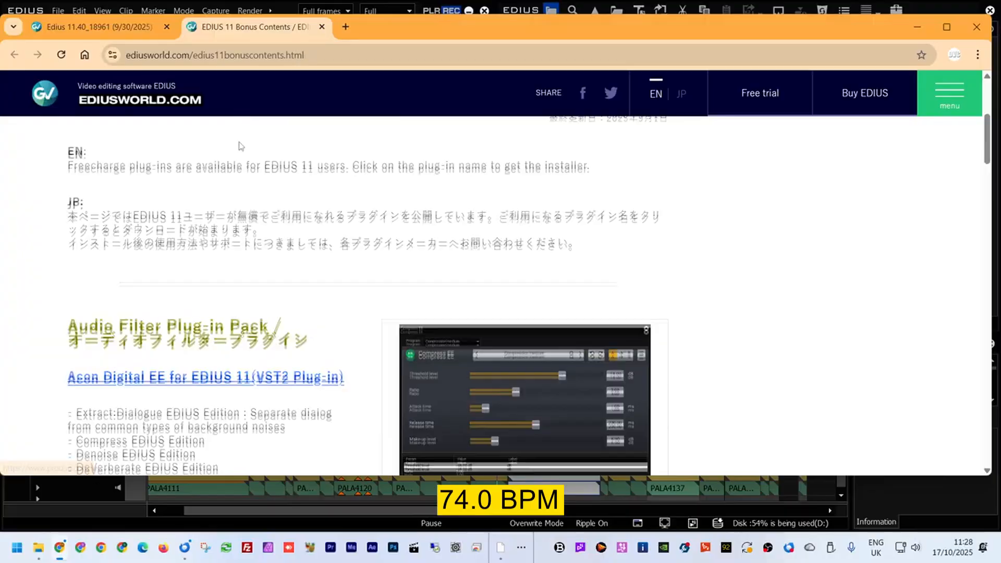
Open the EDIUS 11 Downloads page, find the Pro / Workgroup Full Installer for 11.40.18961, and return to EDIUS
left_click(742, 239)
scroll(271, 342, "down", 15)
scroll(271, 342, "down", 4)
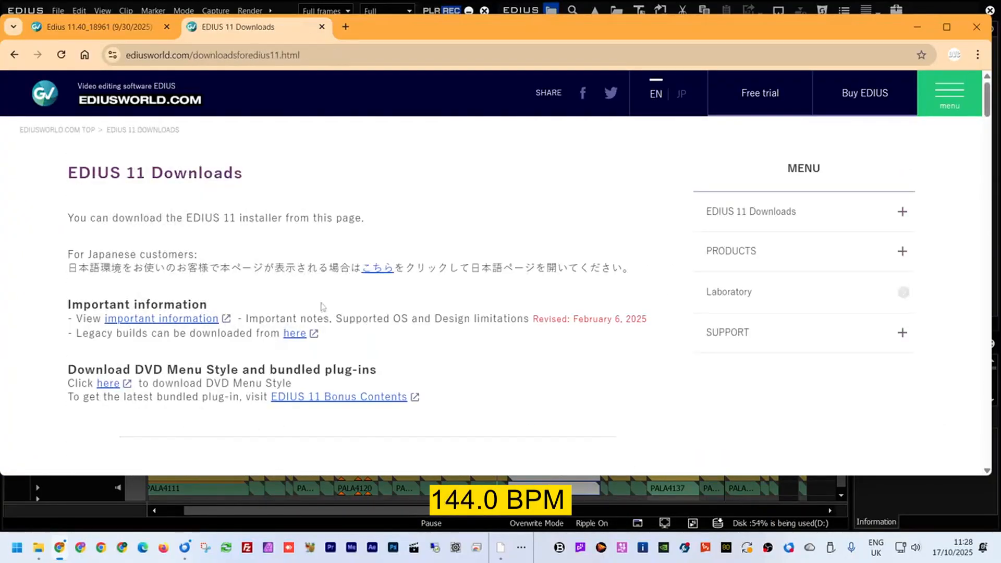
scroll(321, 306, "down", 5)
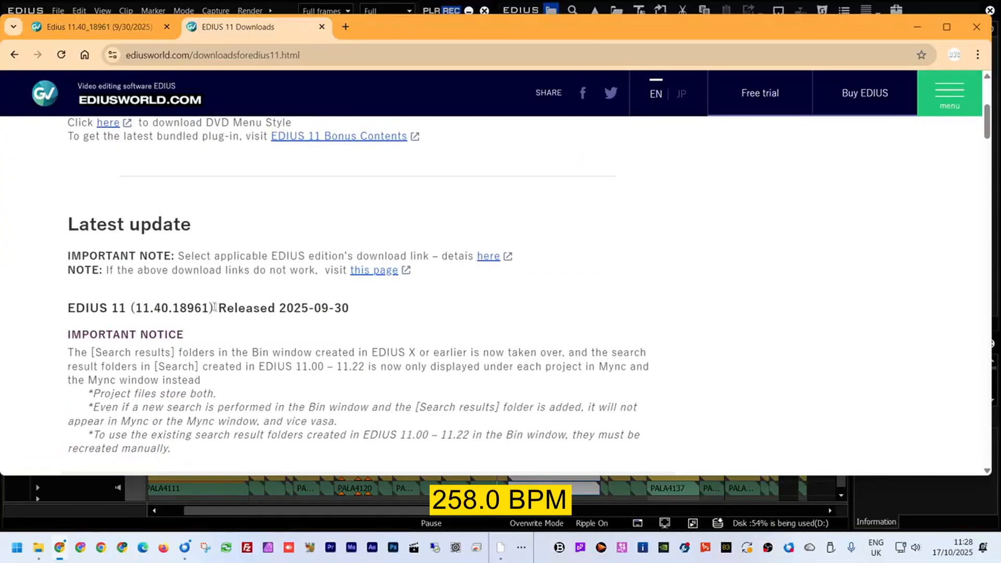
scroll(229, 281, "down", 1)
scroll(251, 271, "down", 2)
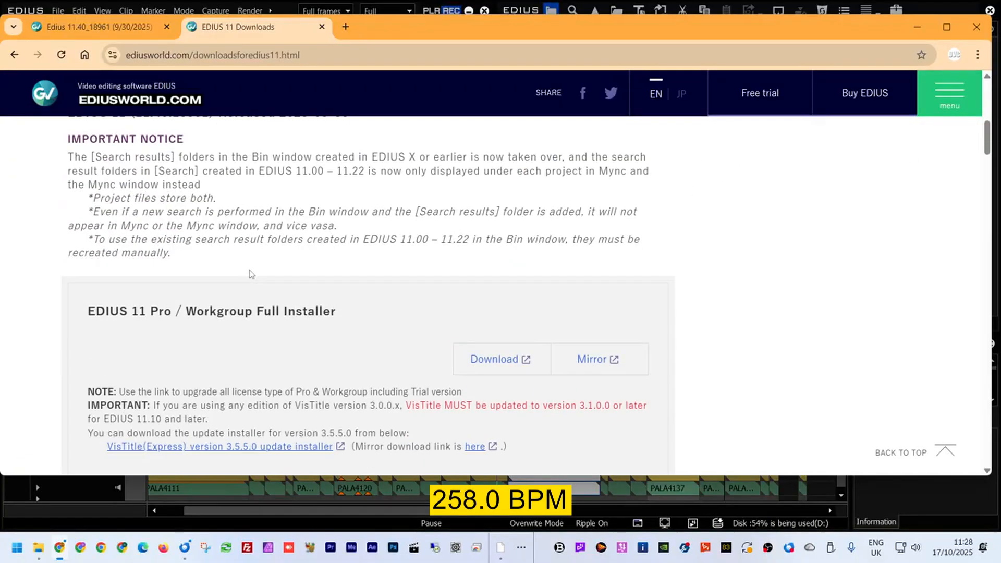
scroll(251, 274, "down", 1)
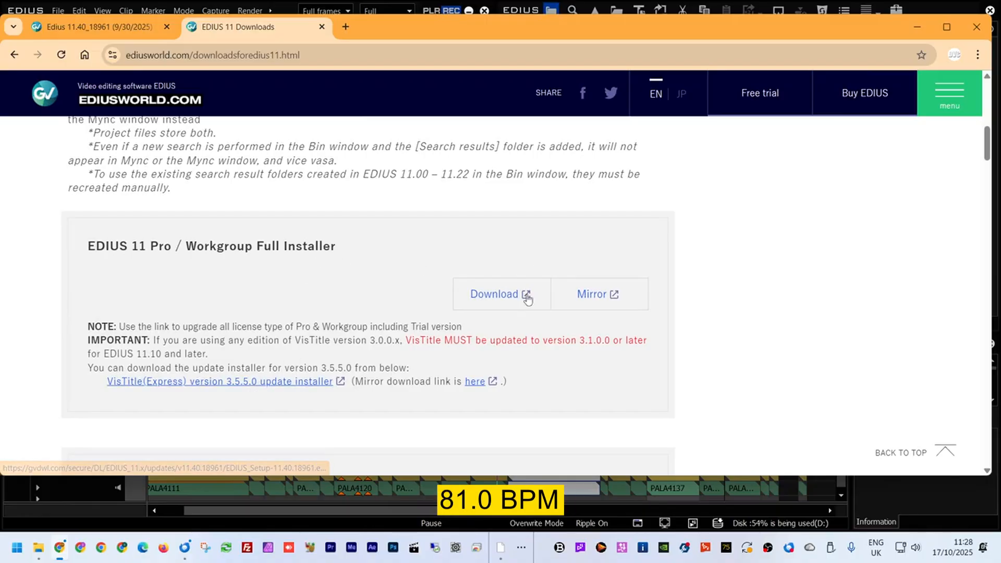
left_click(418, 6)
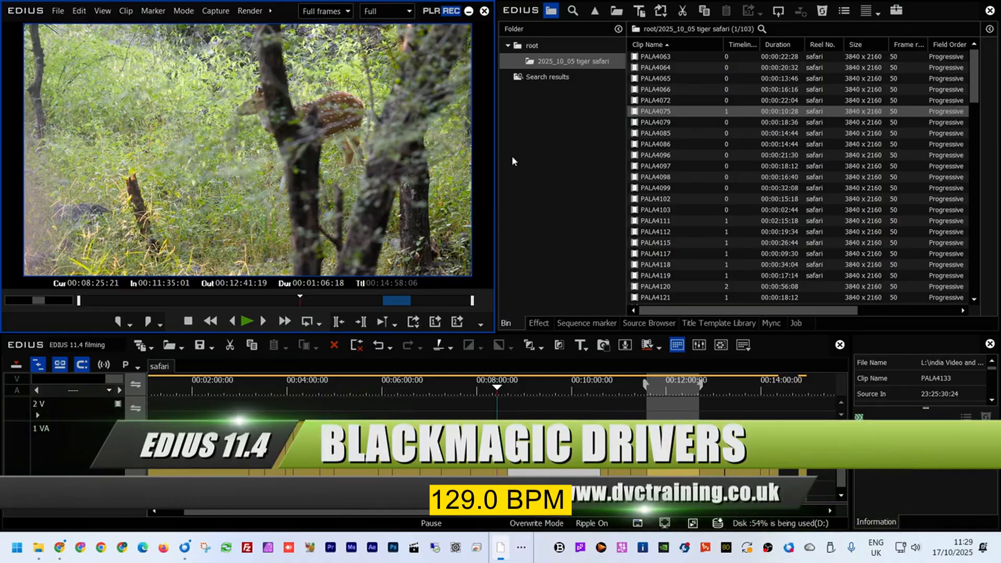
Check the driver version in the Blackmagic software information for the DeckLink 4K Extreme, and close its settings without saving
left_click(17, 548)
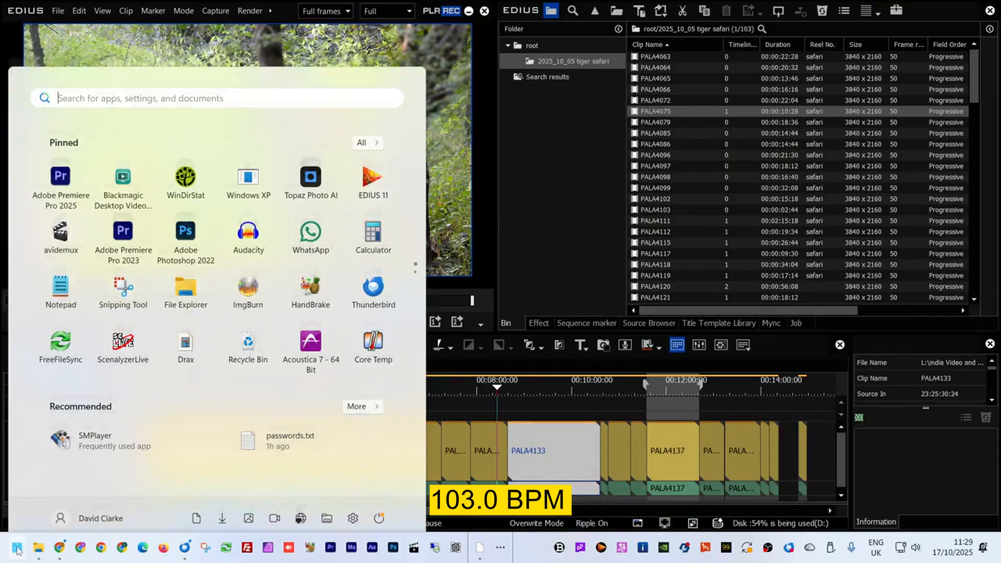
left_click(383, 132)
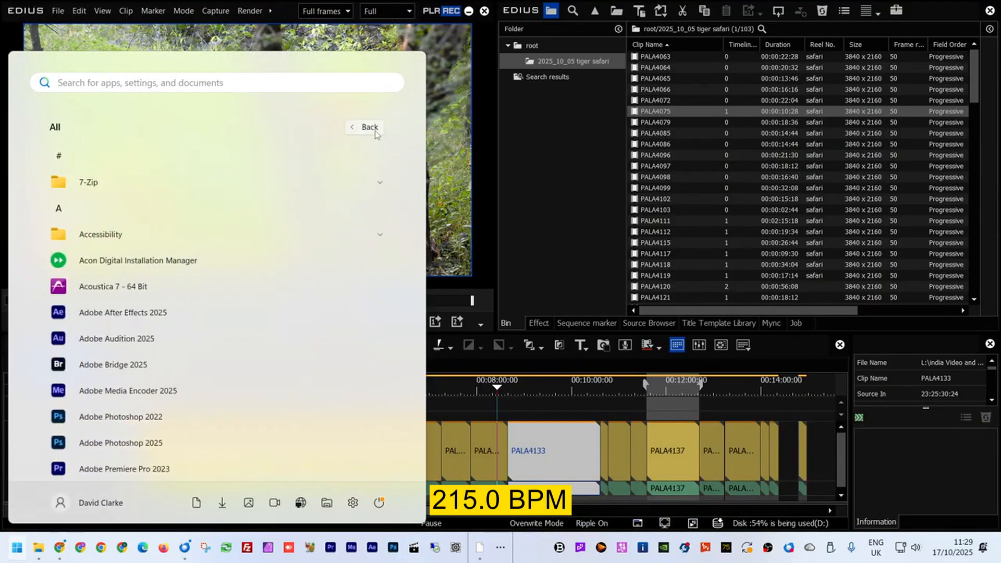
scroll(242, 321, "down", 5)
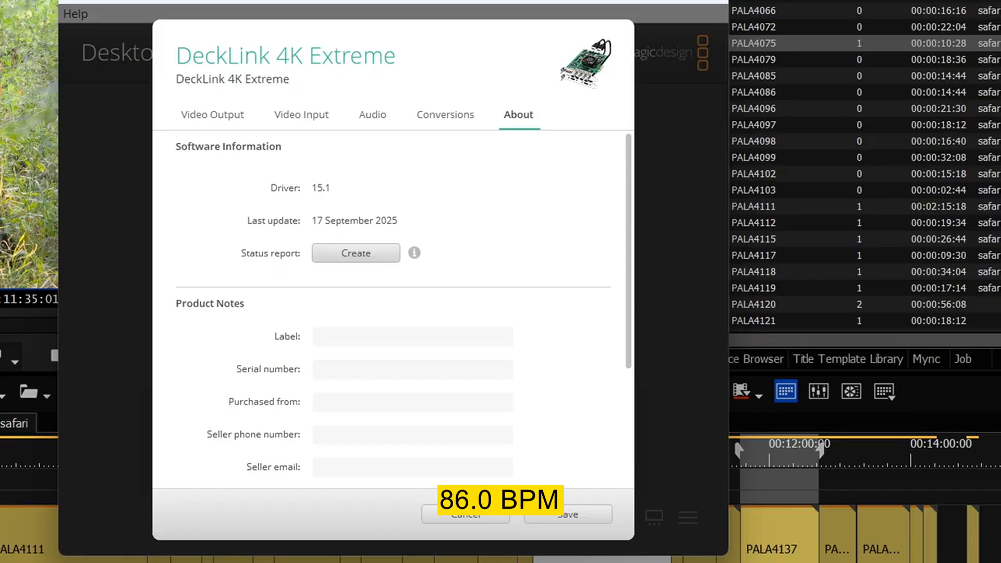
left_click(462, 514)
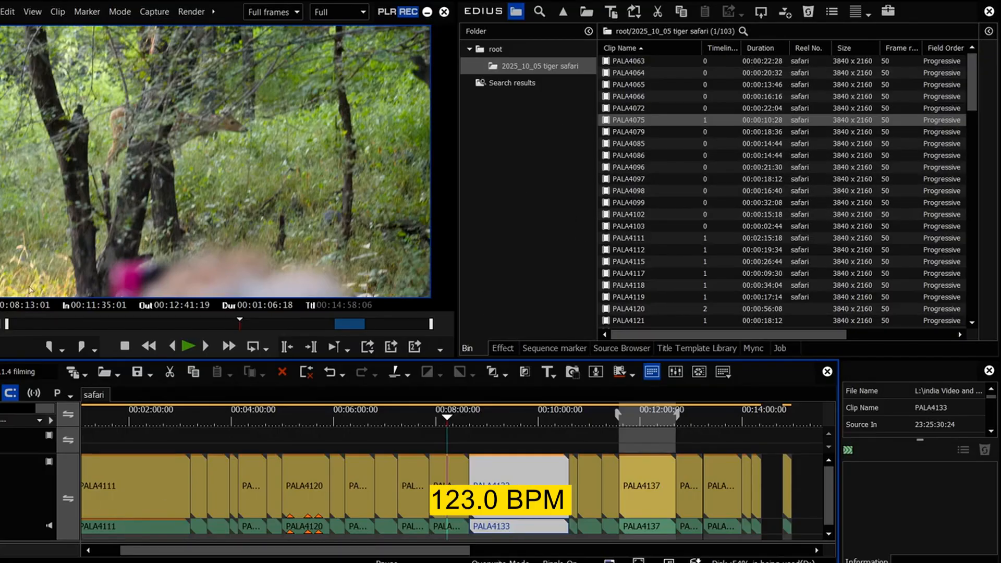
Import the 2025_10_01 footage folder from File Explorer into the bin's root folder and display its clips
left_click(14, 551)
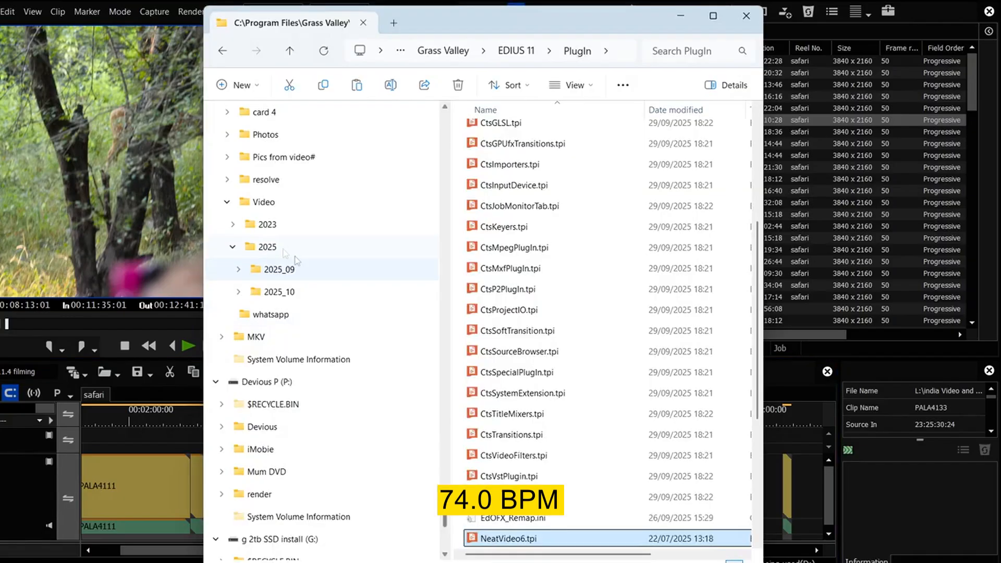
left_click(277, 294)
left_click_drag(478, 26, 84, 68)
left_click_drag(107, 177, 512, 48)
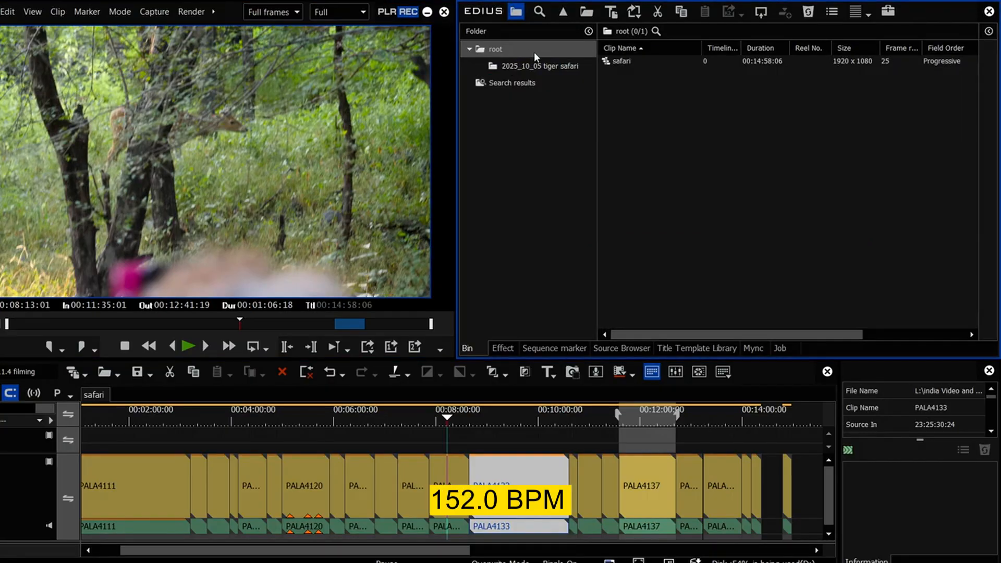
left_click(505, 67)
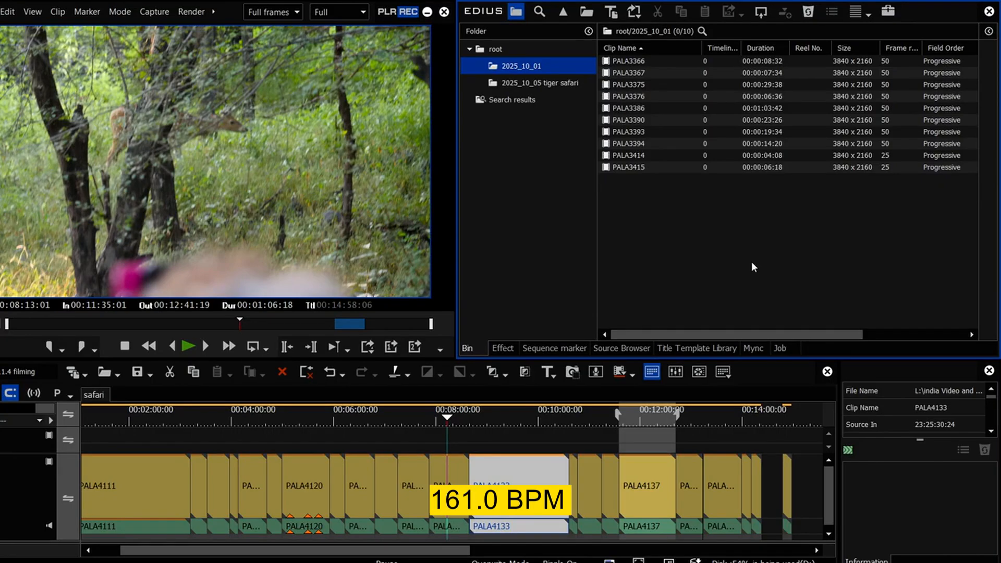
Move the timeline playhead to about 00:11:48:21, over the PALA4137 clip
left_click(631, 417)
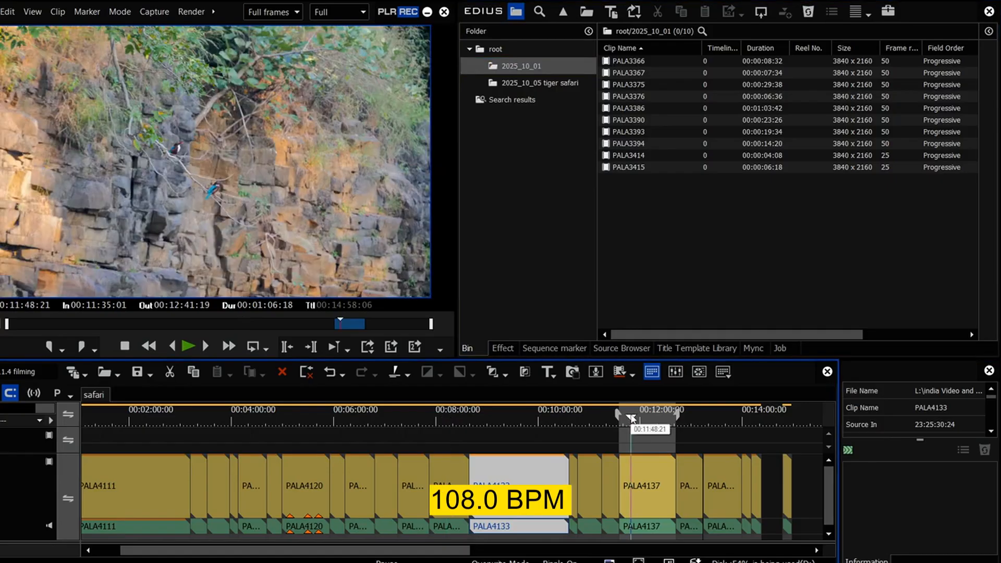